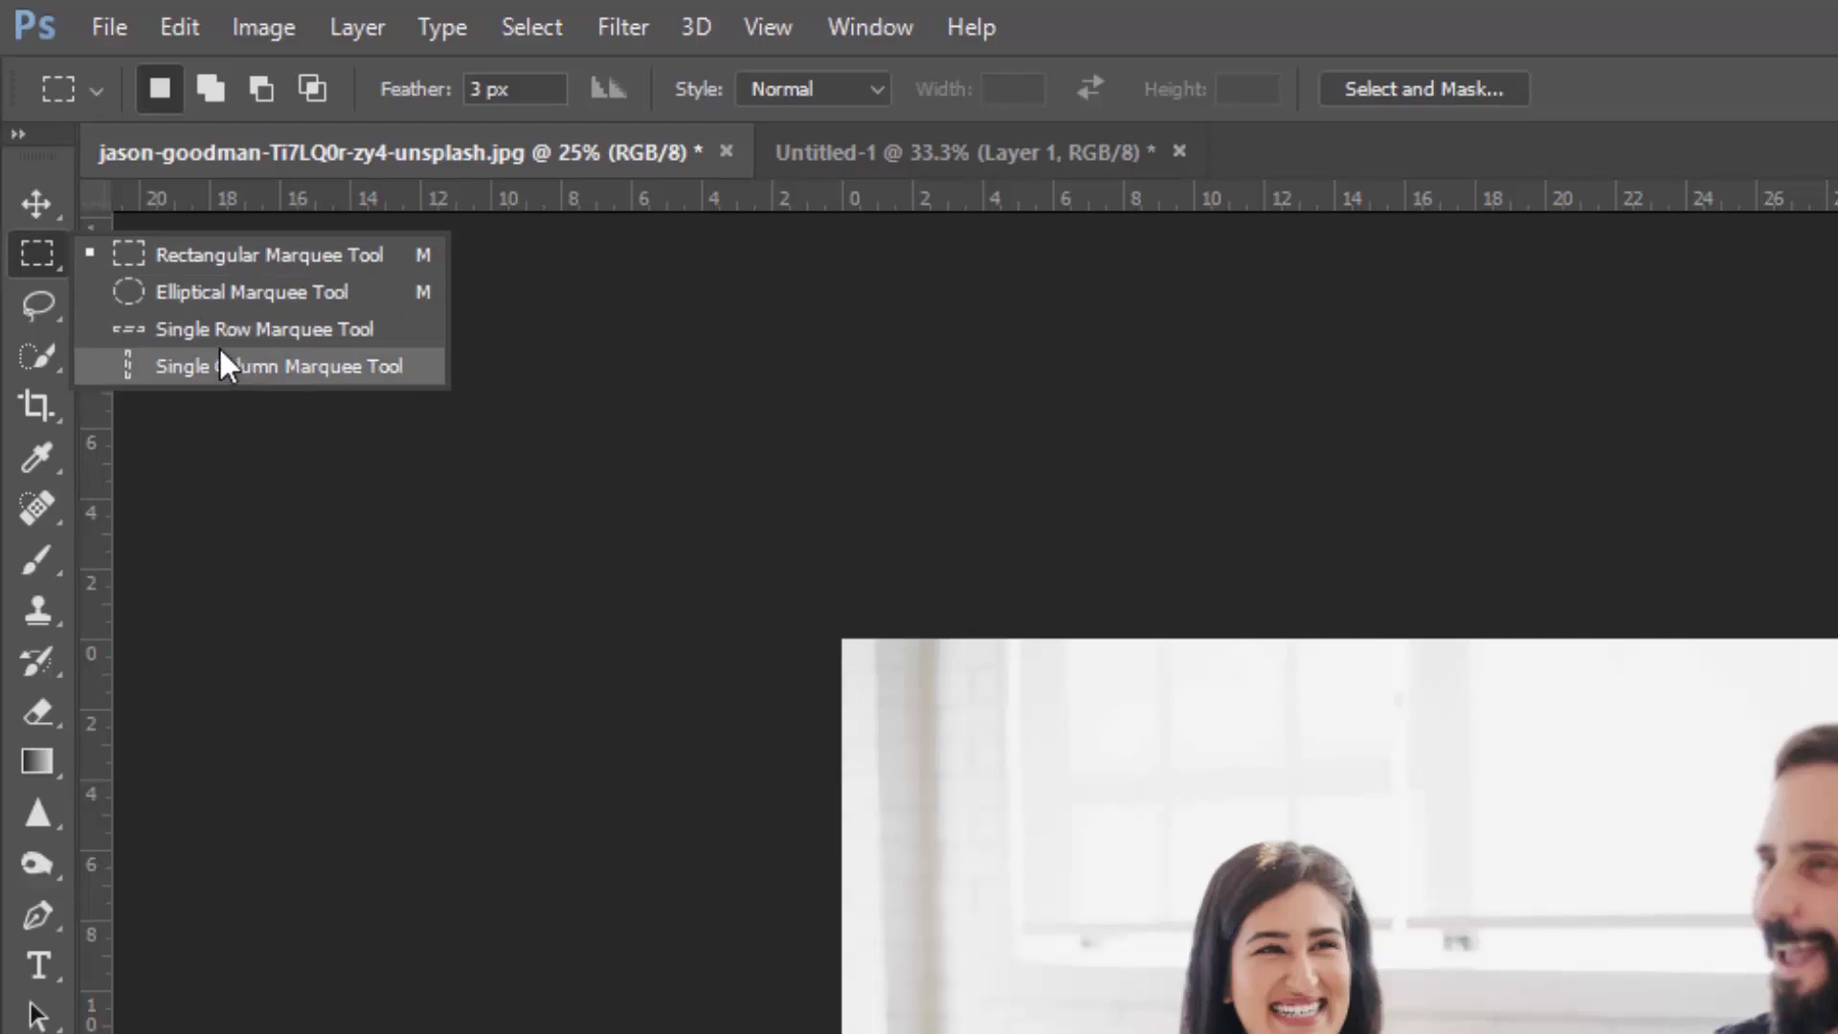
Step: Draw a rectangular marquee selection about 12.7 by 16.1 in around the seated woman, finishing with the Move tool active
click(34, 247)
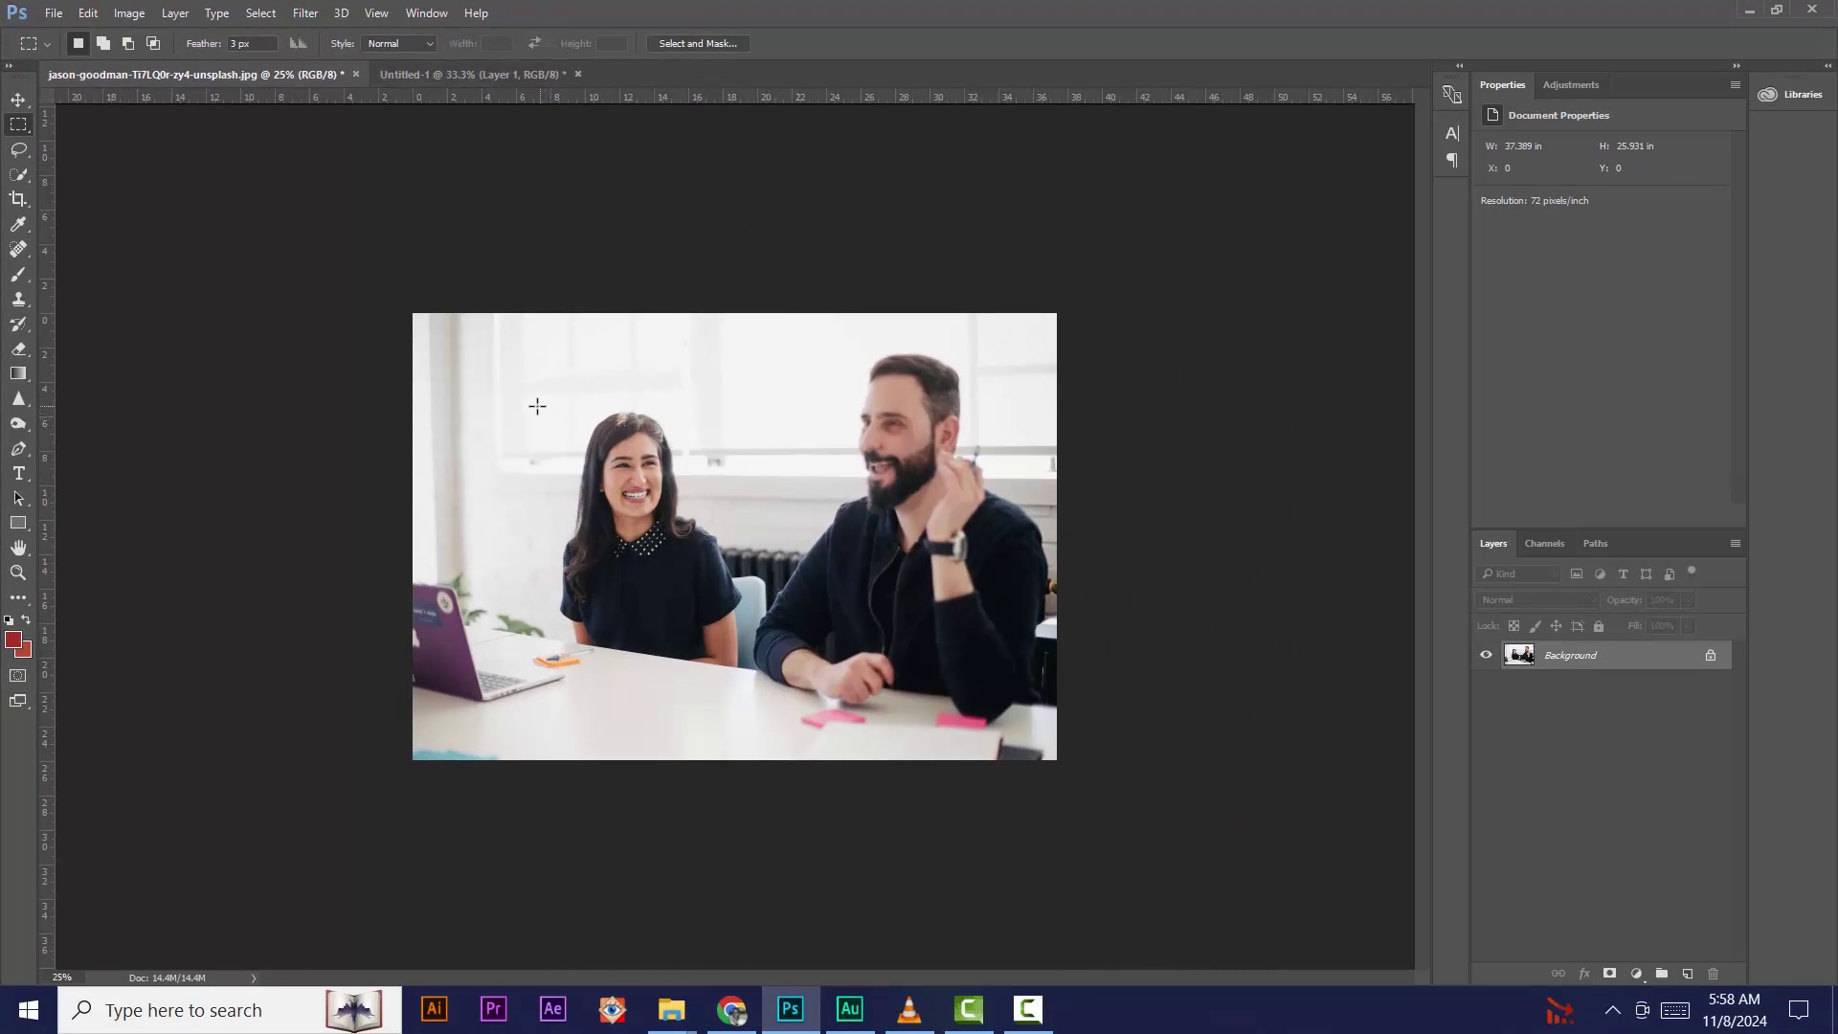
drag(532, 403, 700, 610)
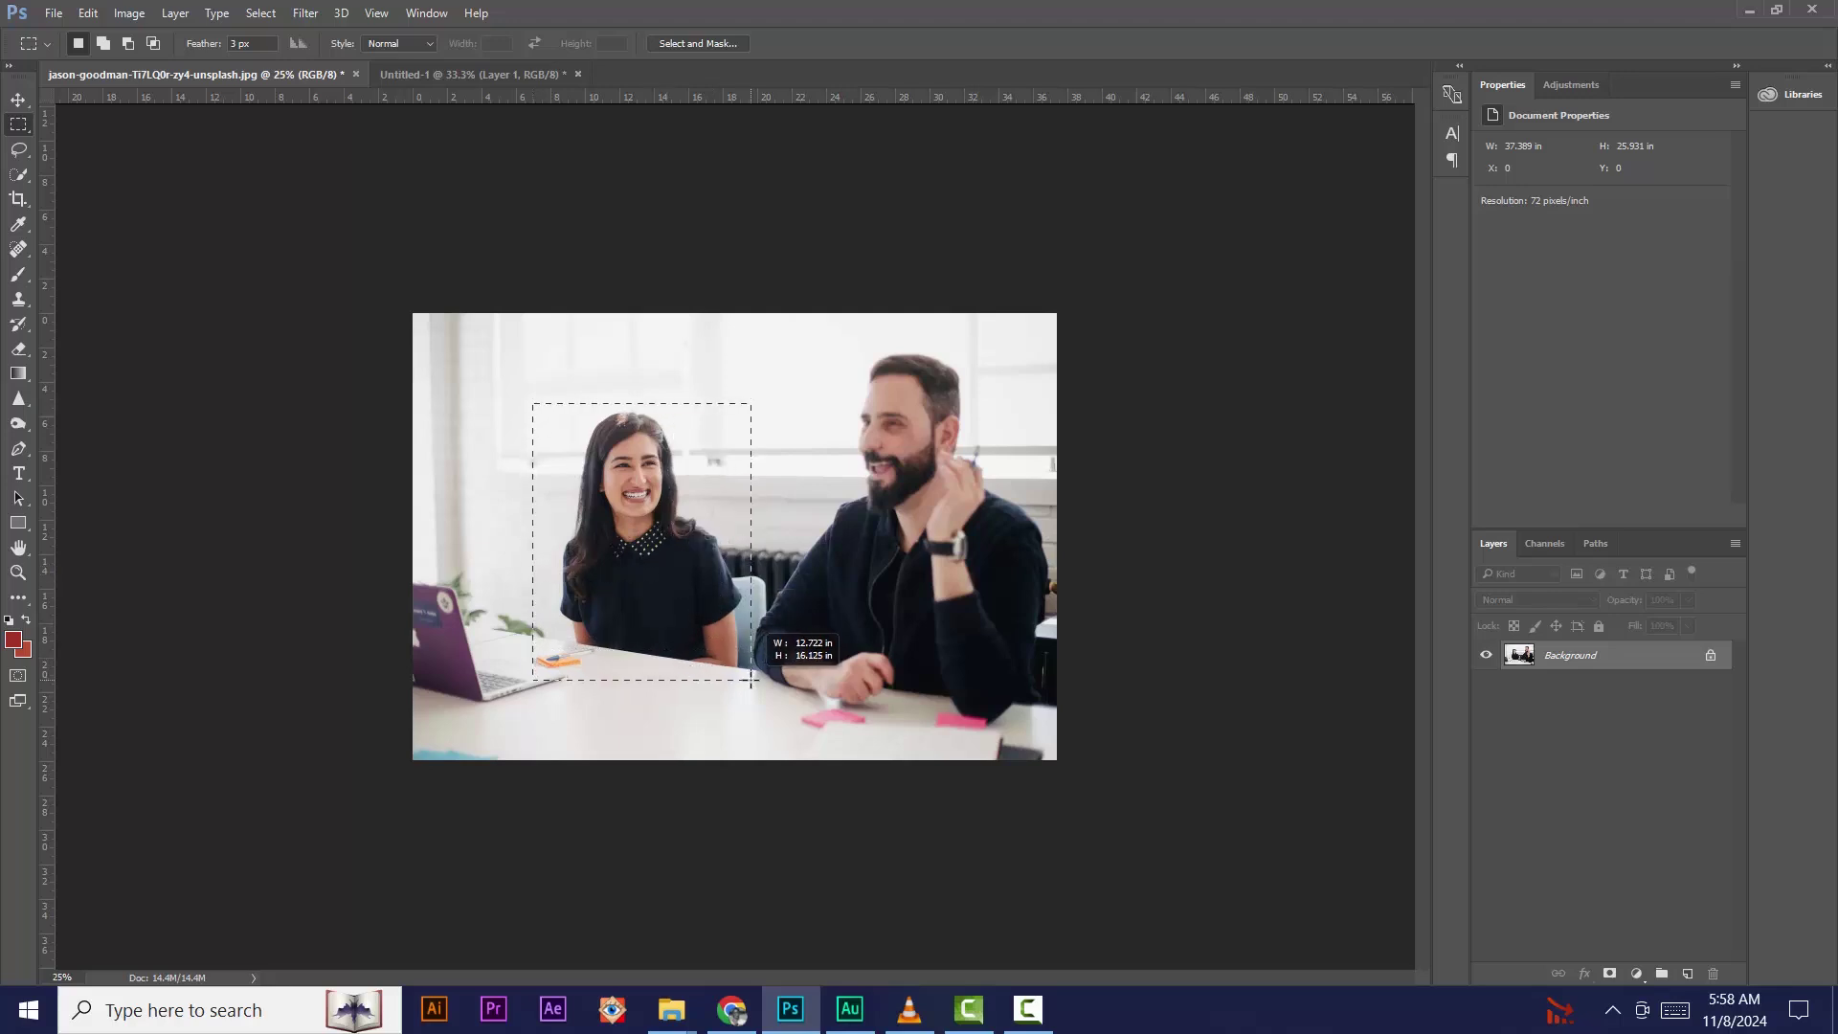
drag(751, 681, 752, 680)
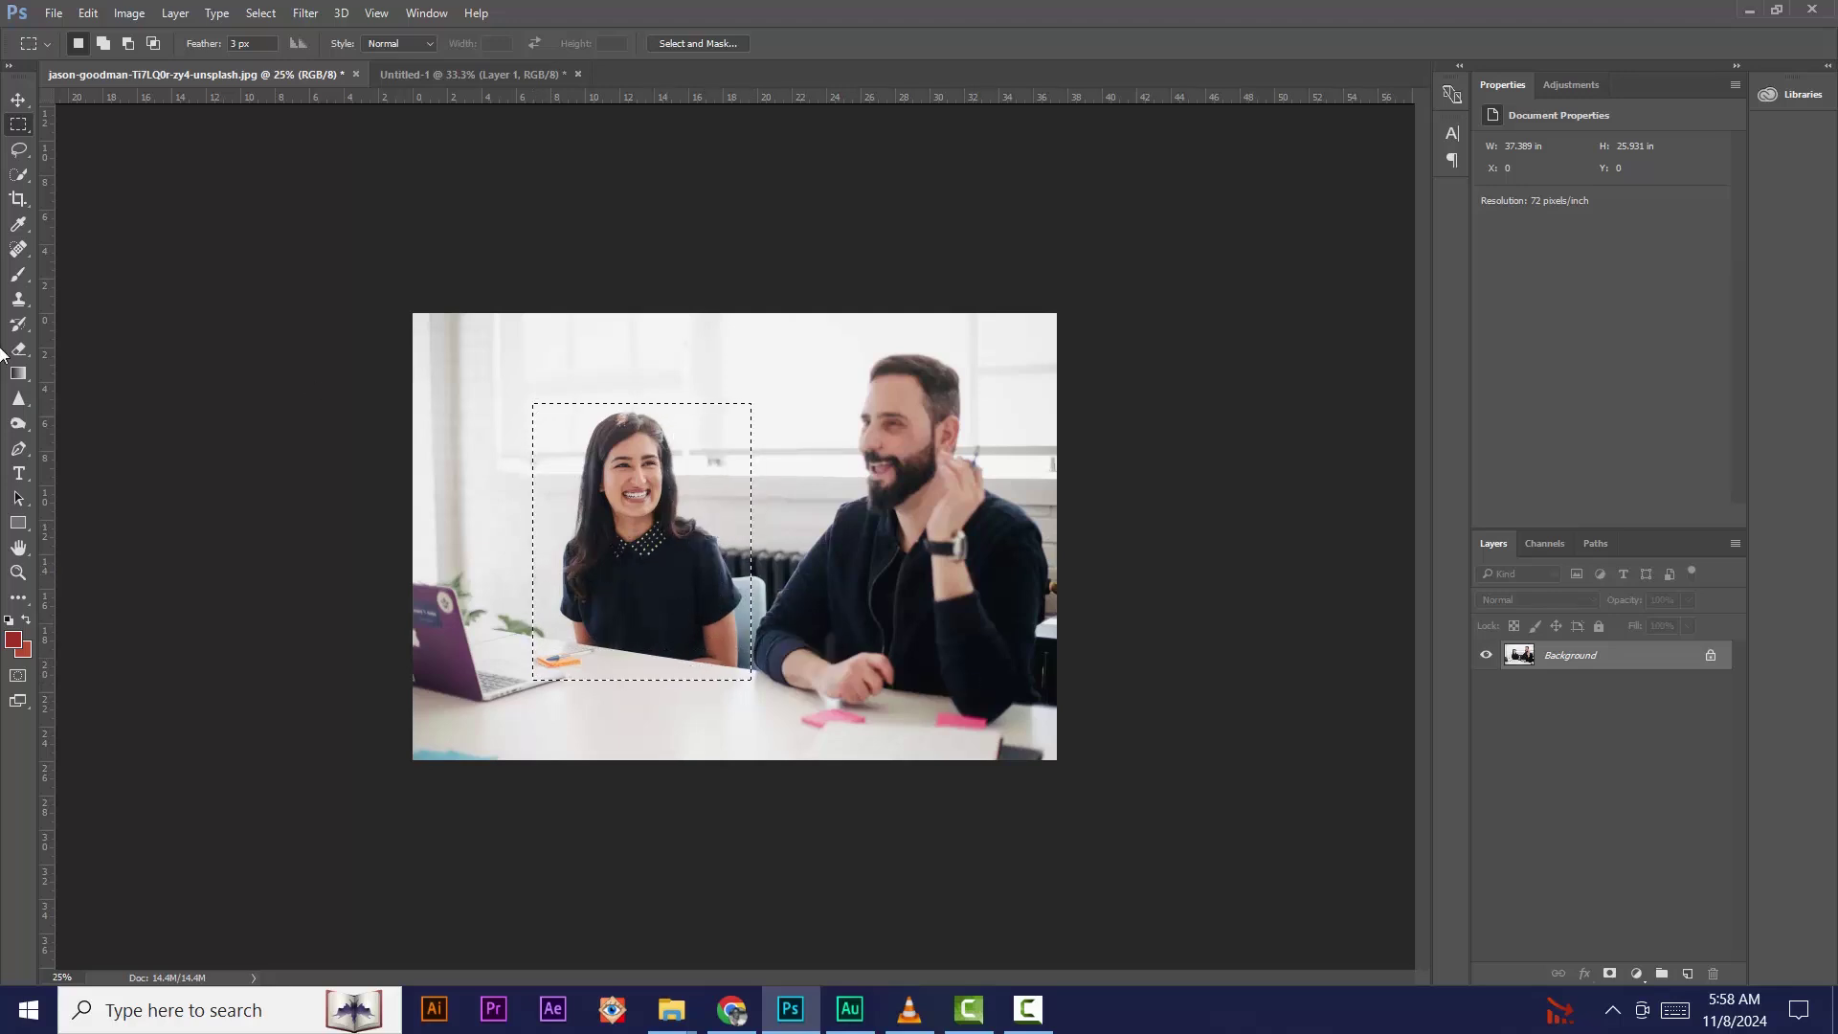
click(18, 100)
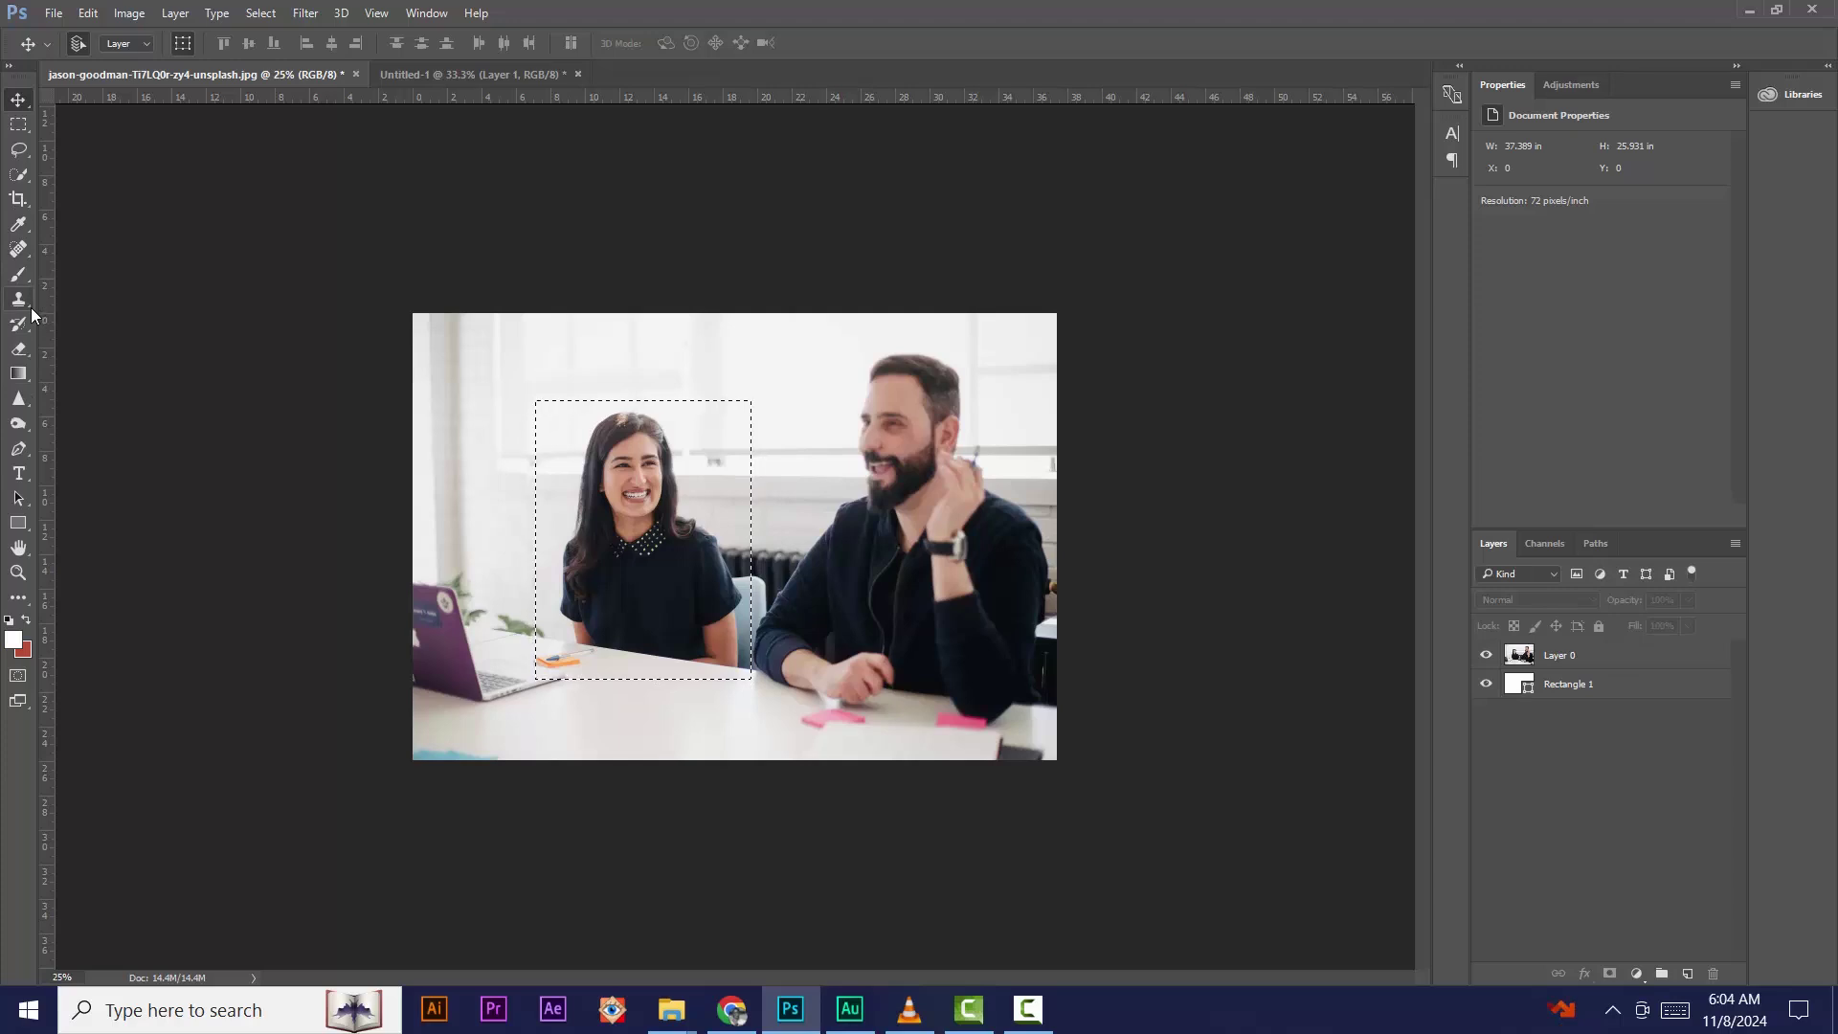
Step: Try erasing the background beside the woman's head on Layer 0 within the marquee selection
click(19, 349)
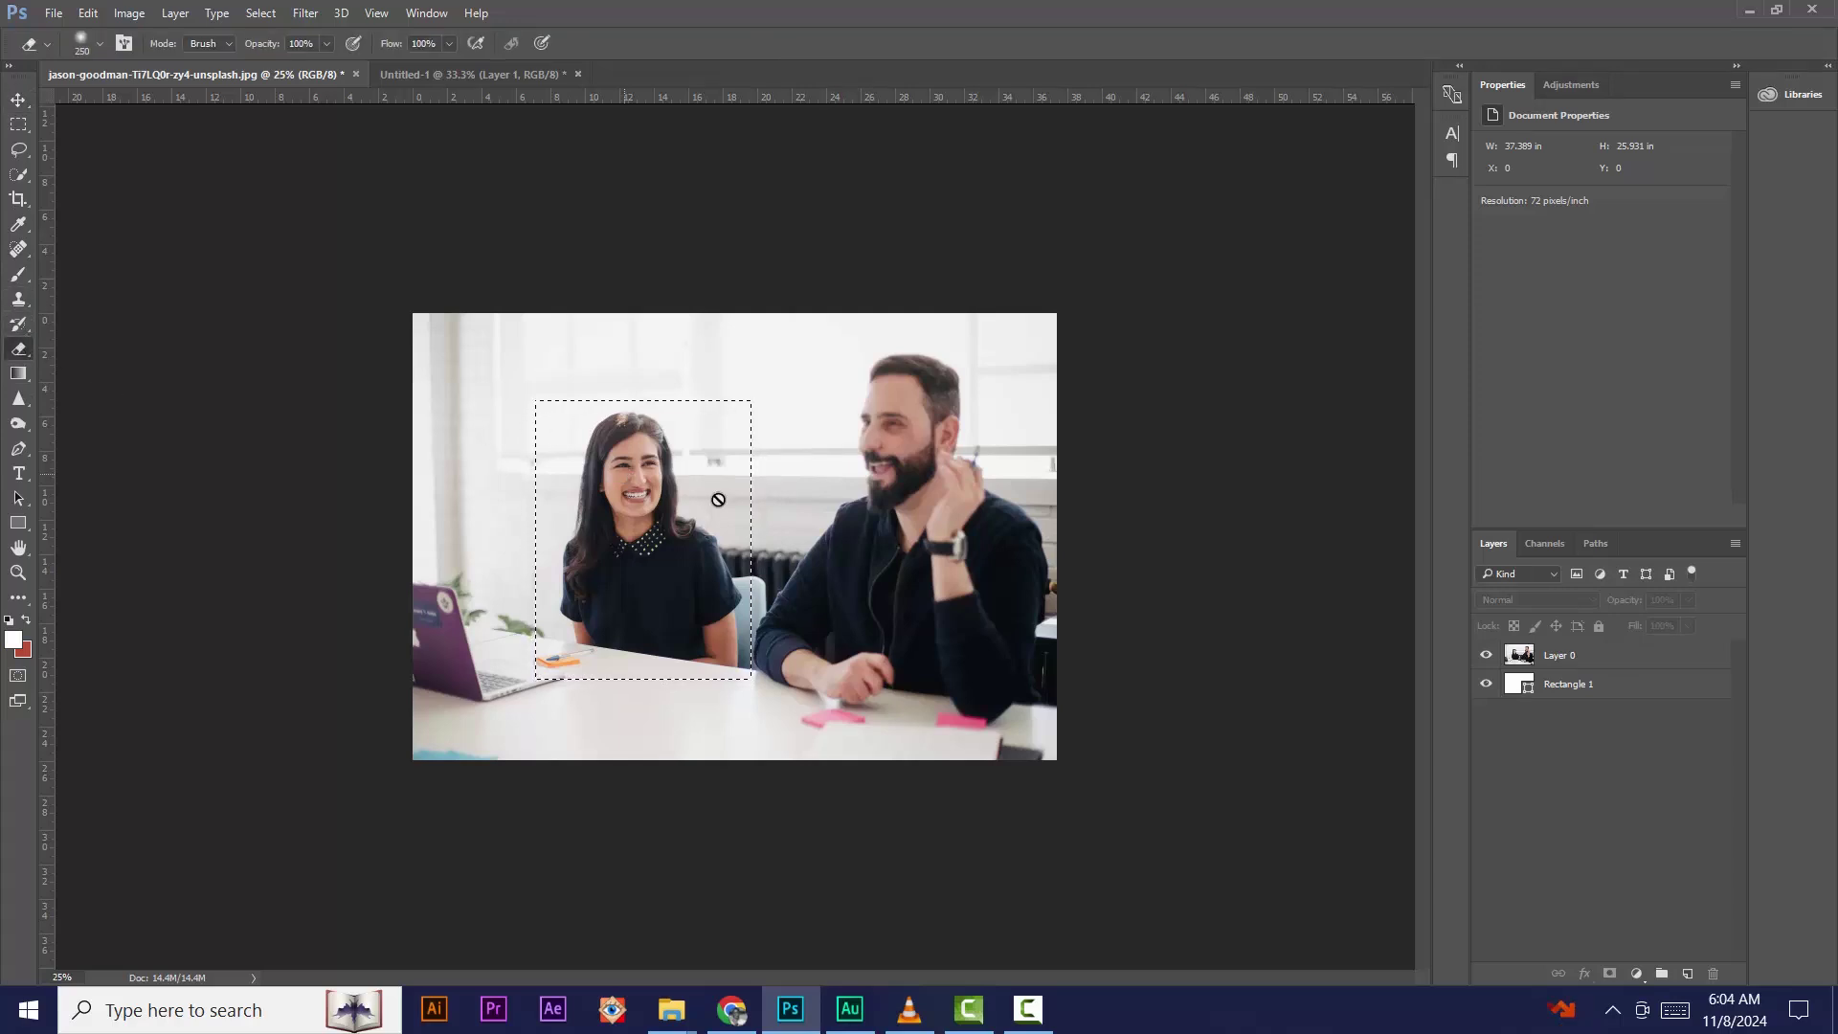
click(1558, 659)
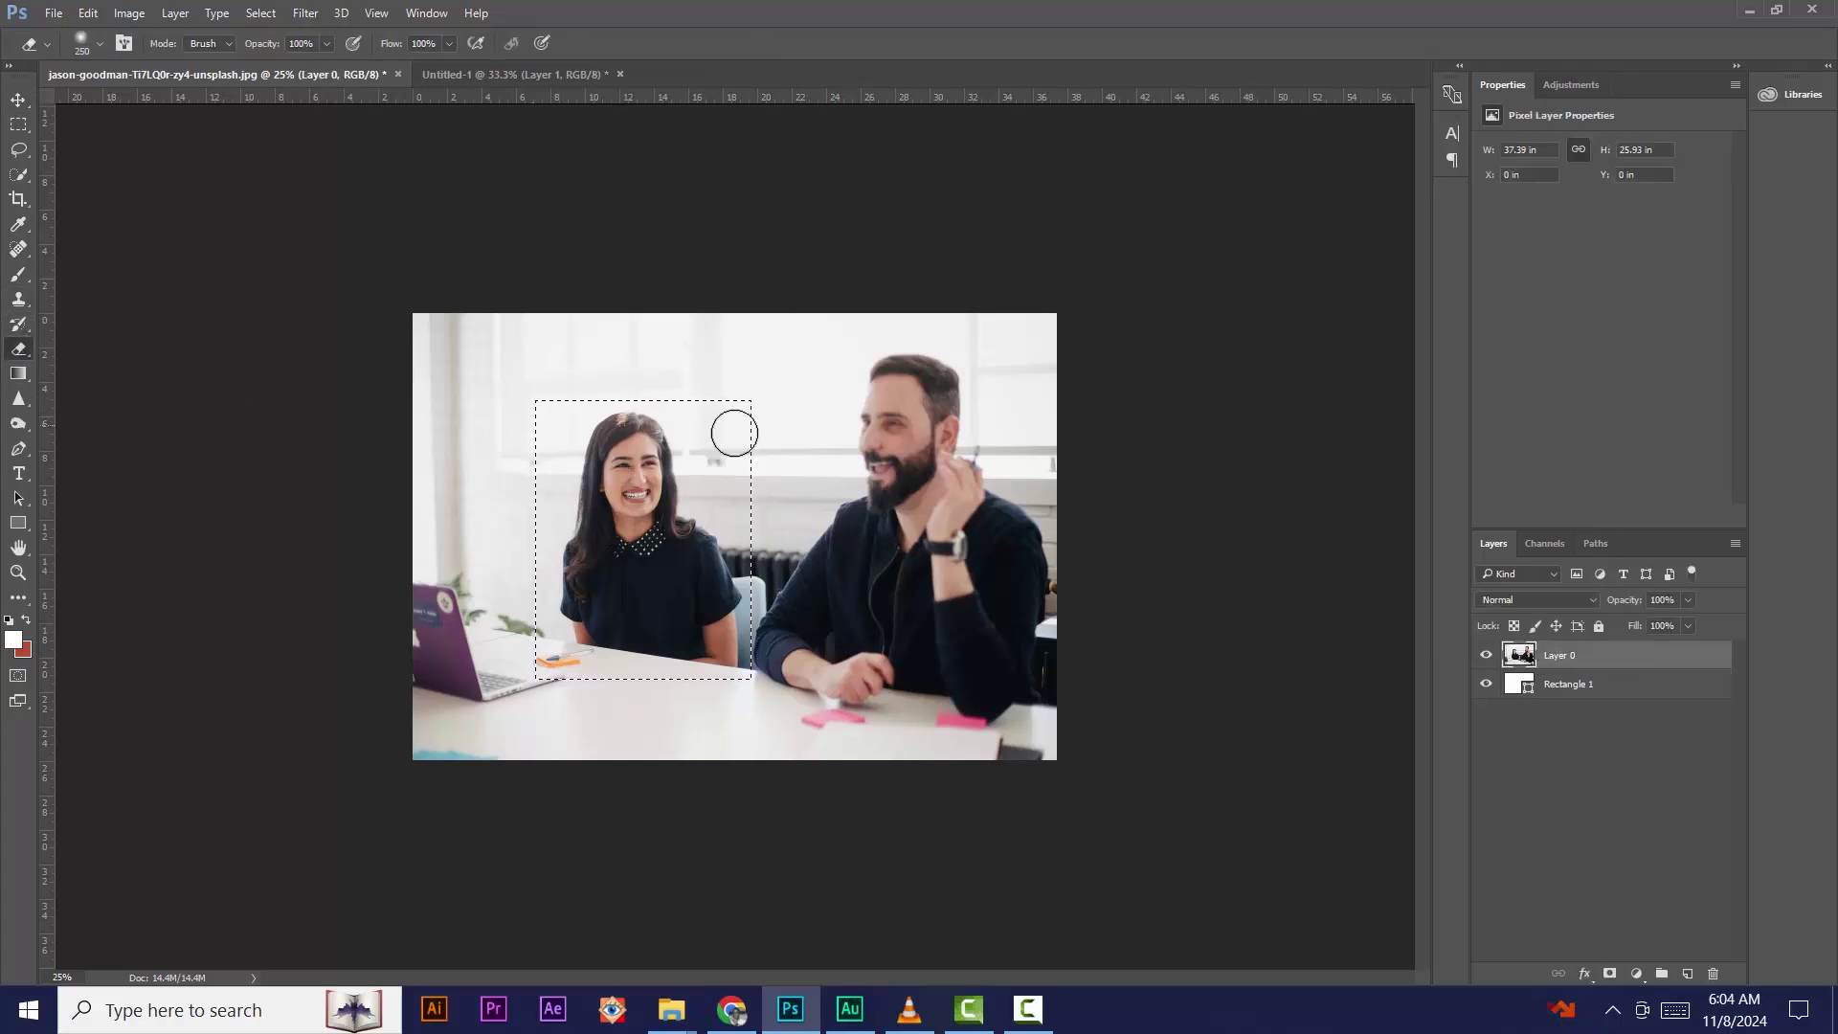
mouse_move(703, 448)
mouse_down()
mouse_move(714, 464)
mouse_move(718, 434)
mouse_move(720, 484)
mouse_move(677, 419)
mouse_up()
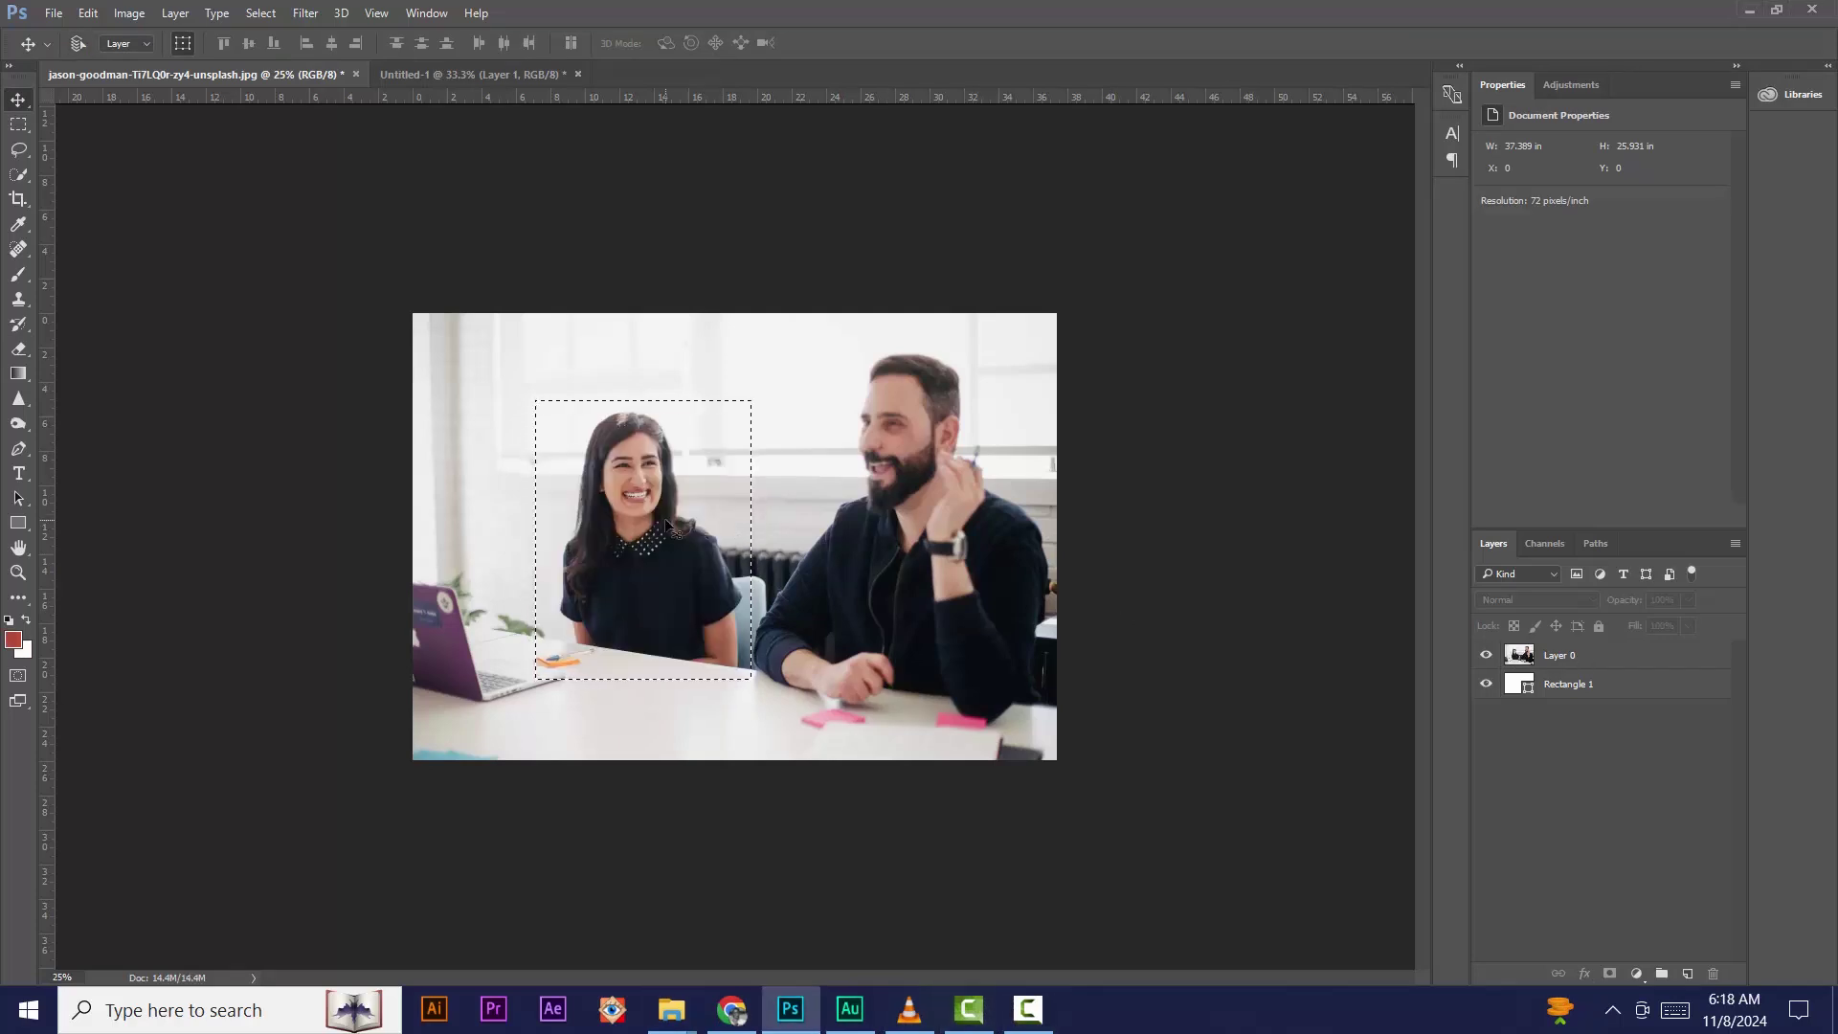
Step: Copy the selected woman to new layers, place one copy over the man, and enlarge it to about 20 by 25.9 in
key(ctrl+j)
drag(715, 522, 944, 524)
drag(944, 524, 975, 524)
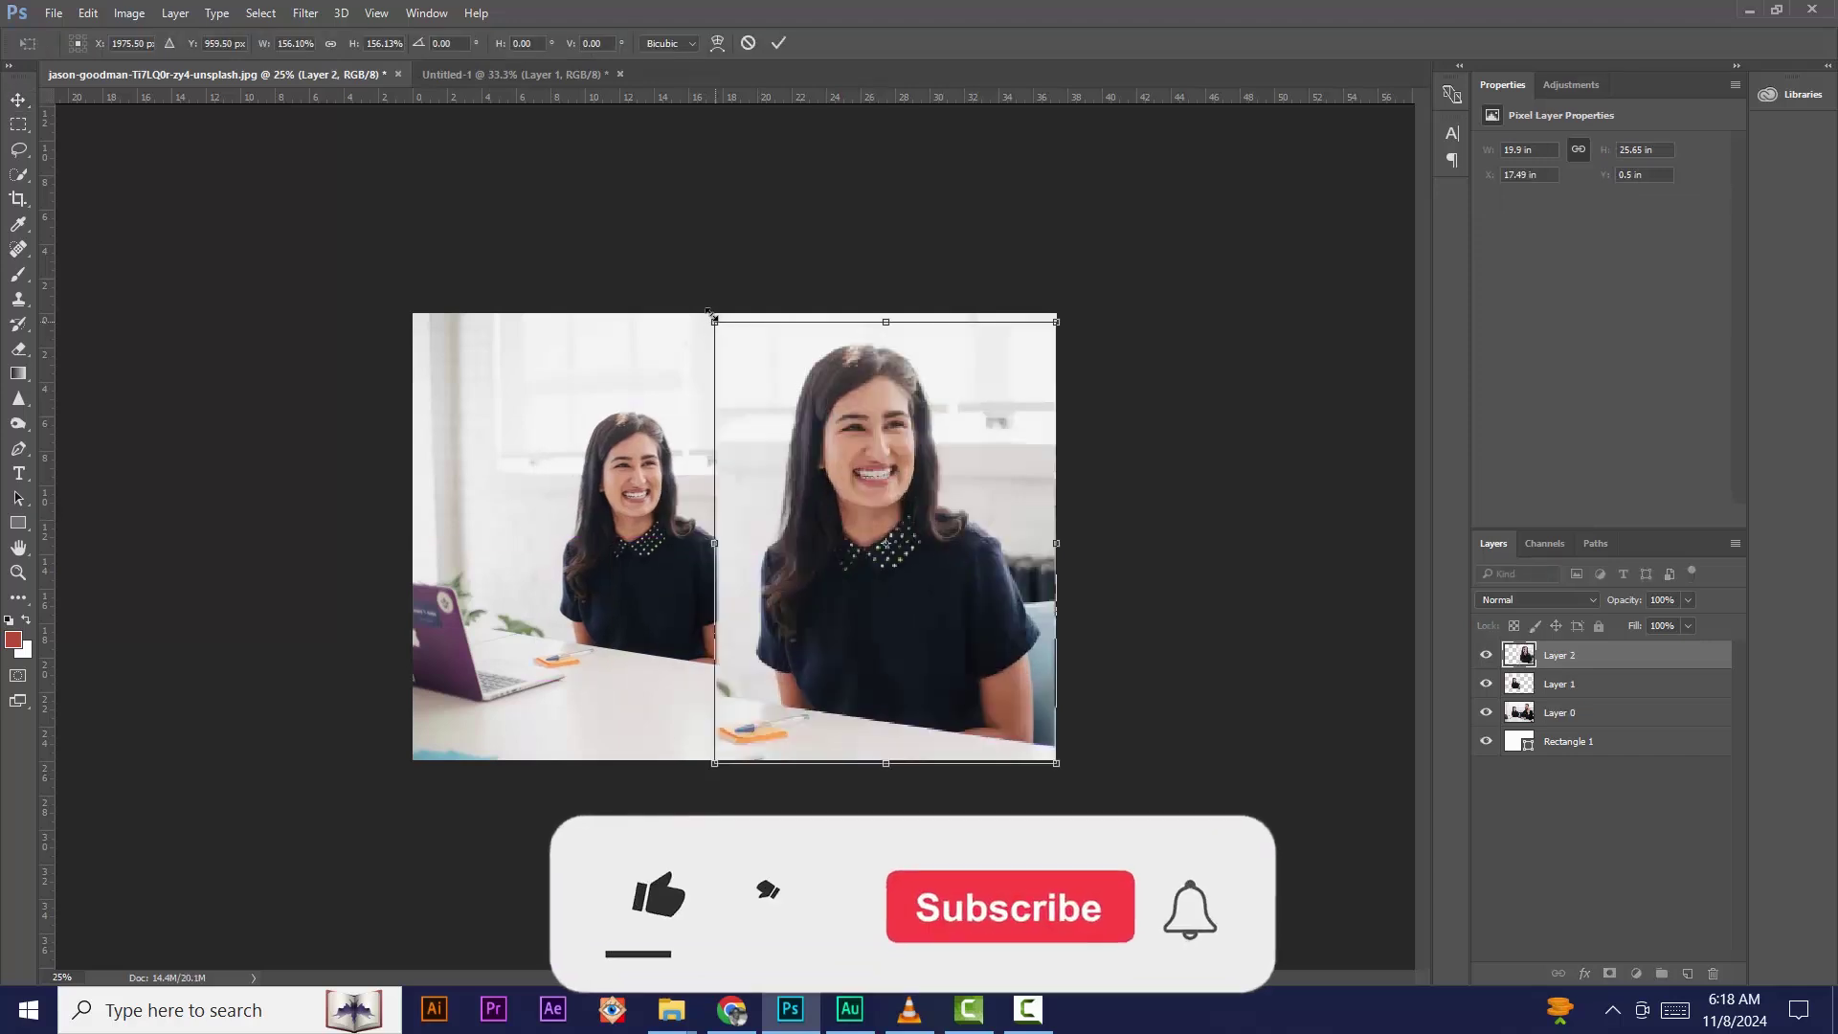
drag(714, 316, 705, 311)
drag(851, 478, 920, 485)
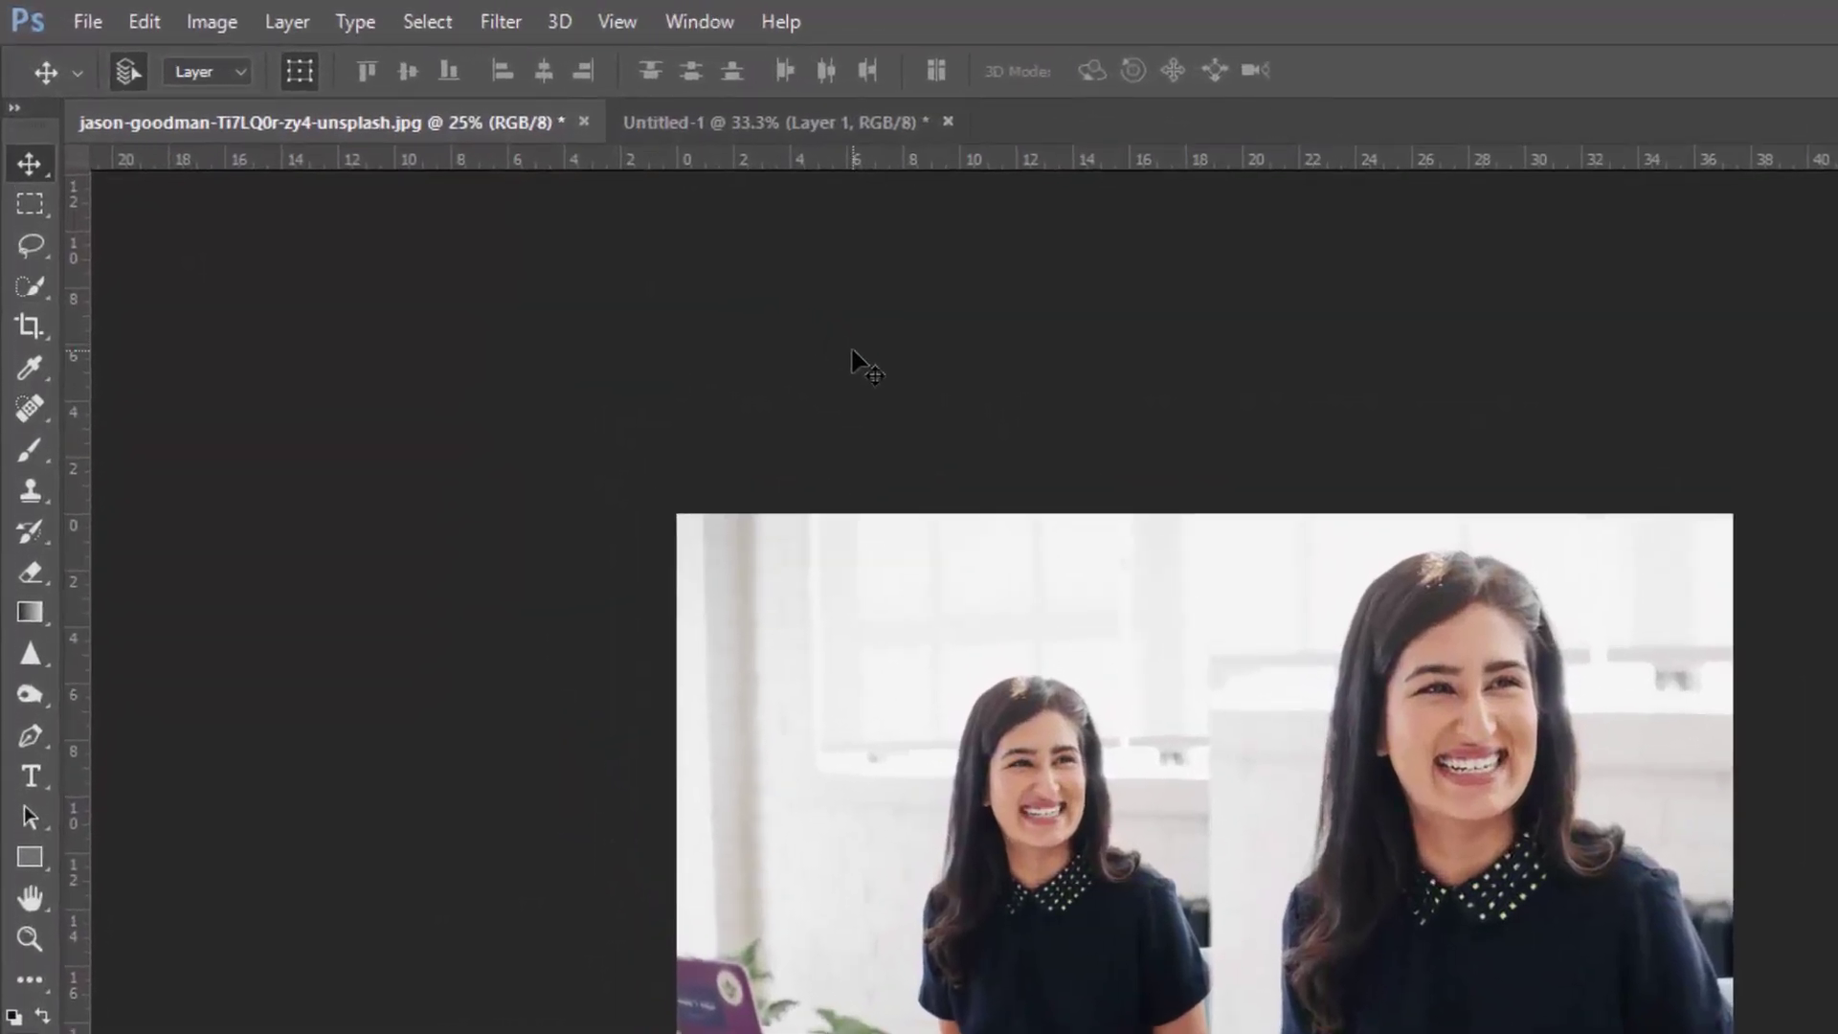
Step: Select the enlarged woman's face, hair and clothed body on Layer 2 with the Quick Selection tool
click(30, 285)
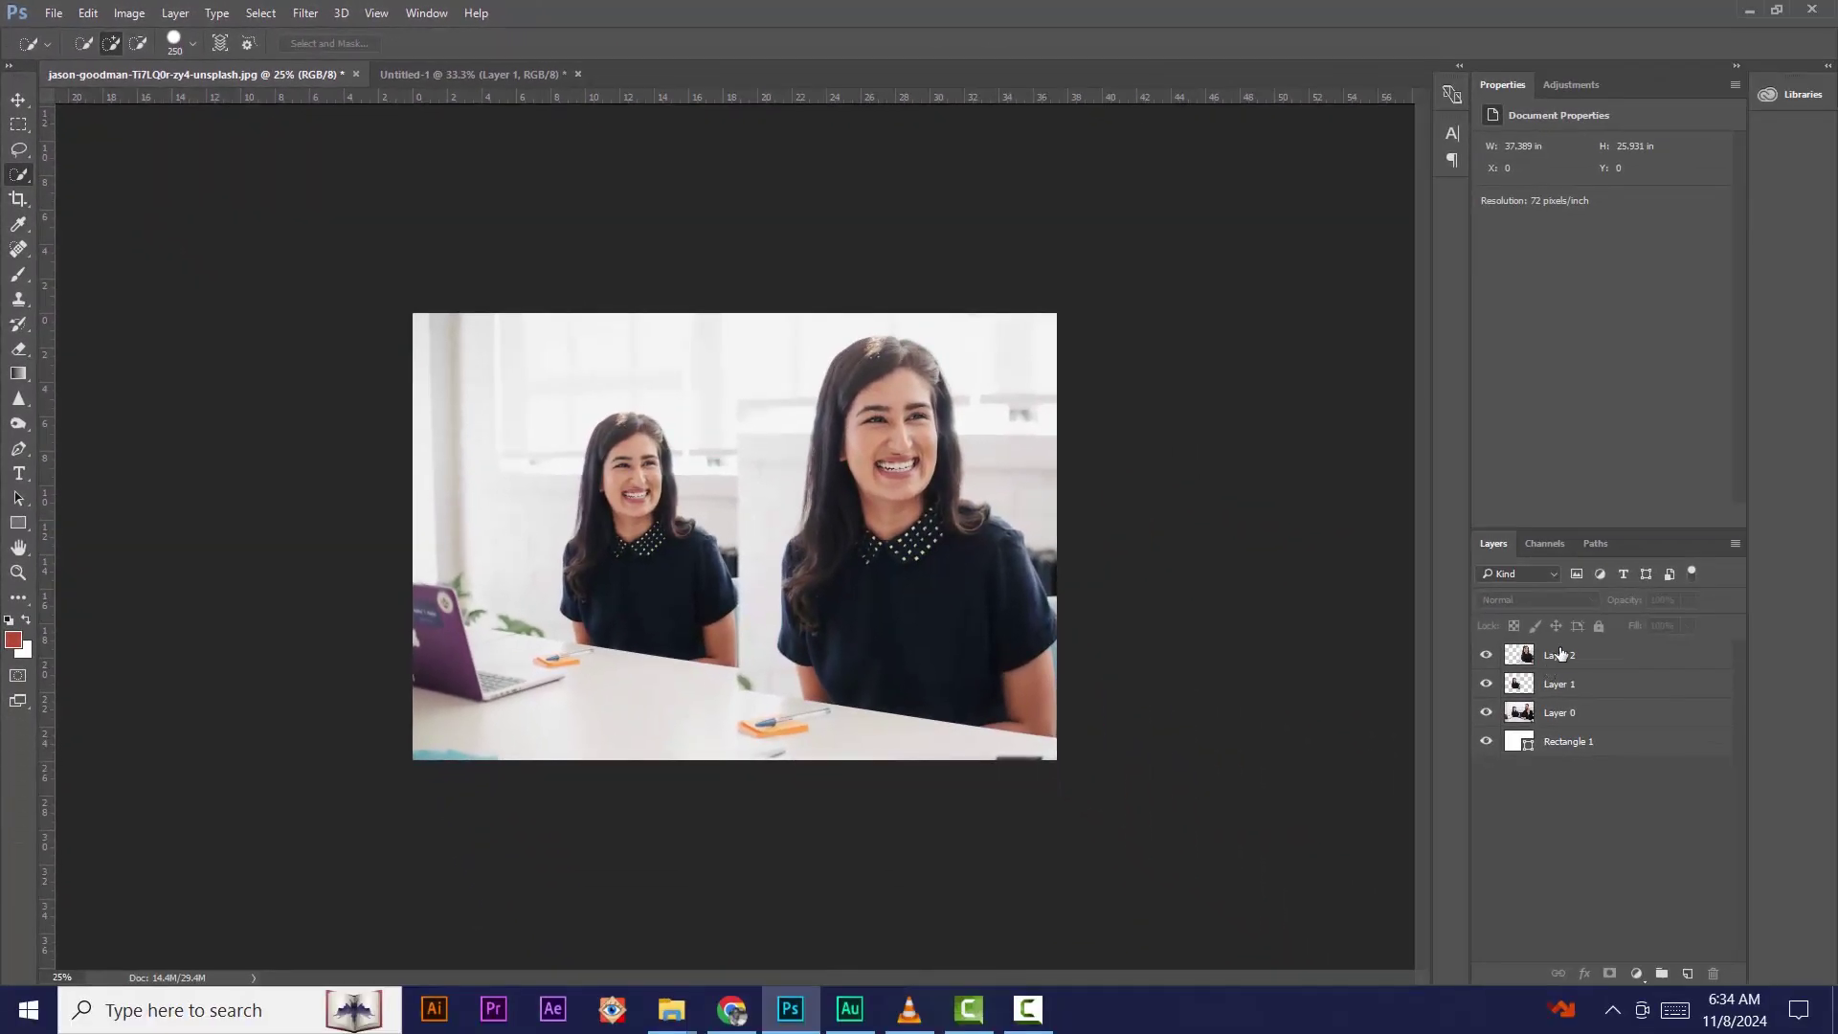
click(1562, 654)
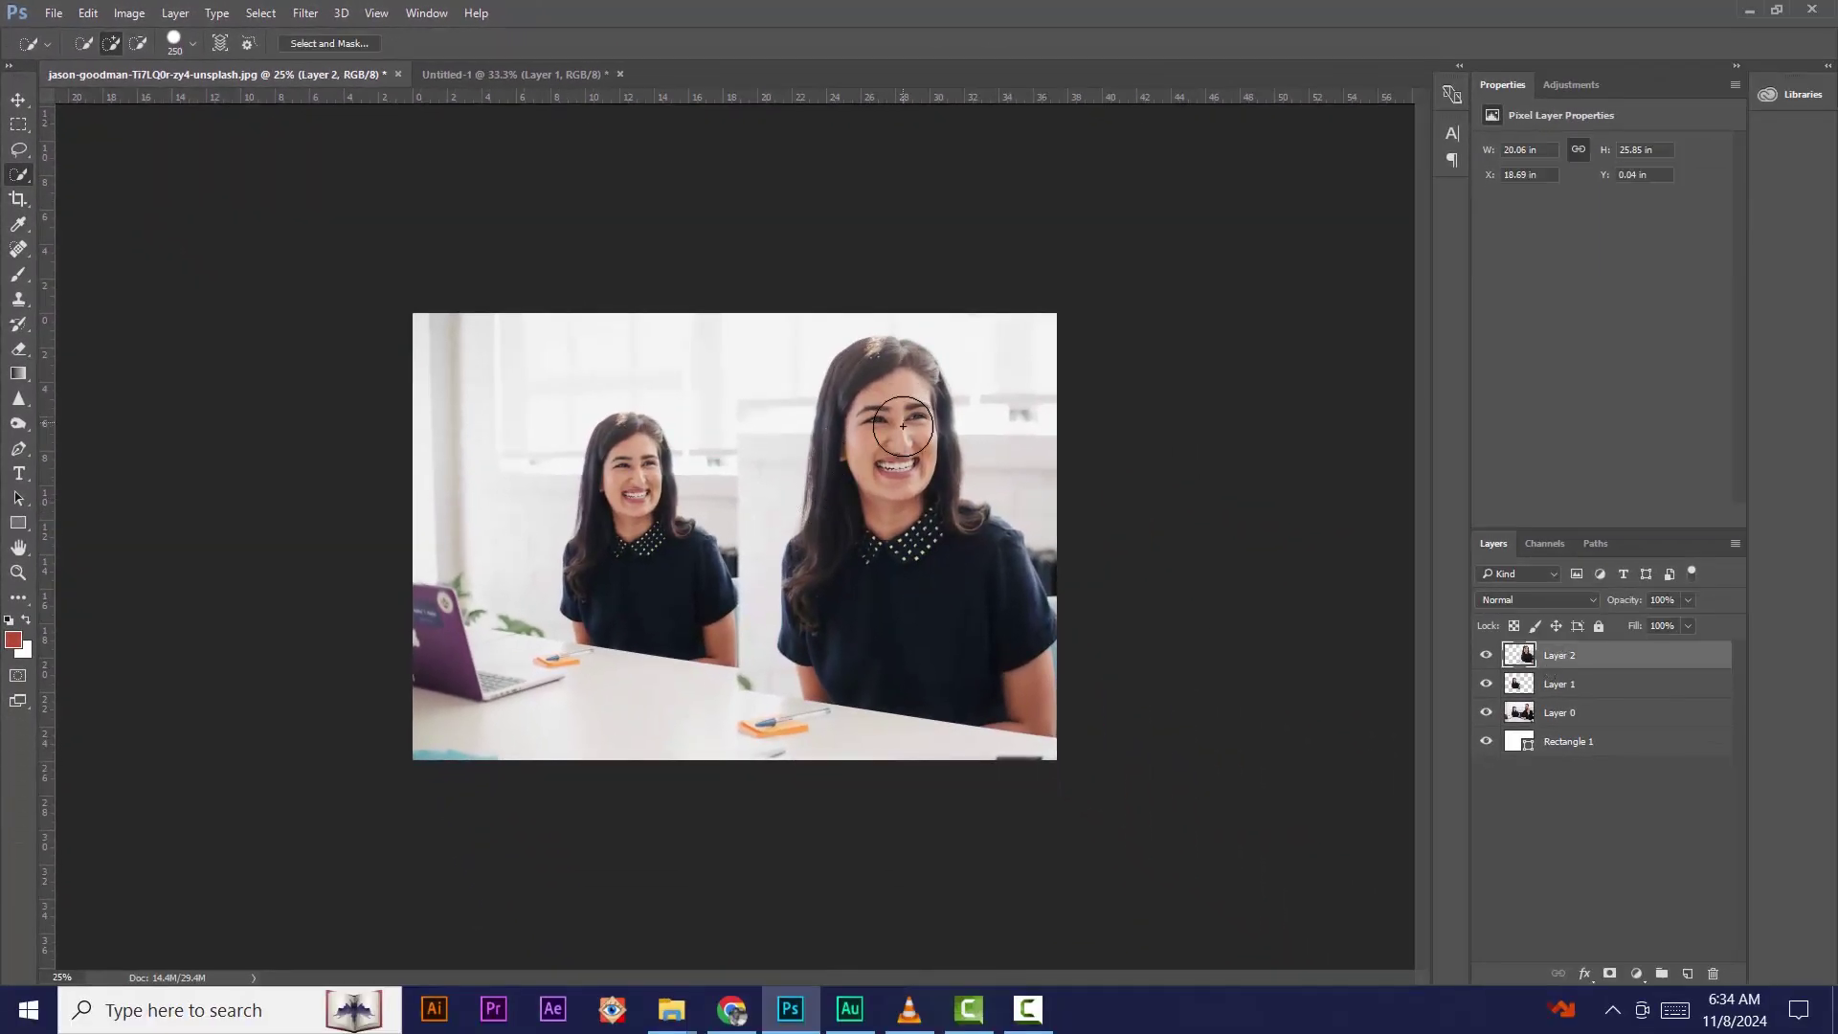
drag(883, 457, 877, 518)
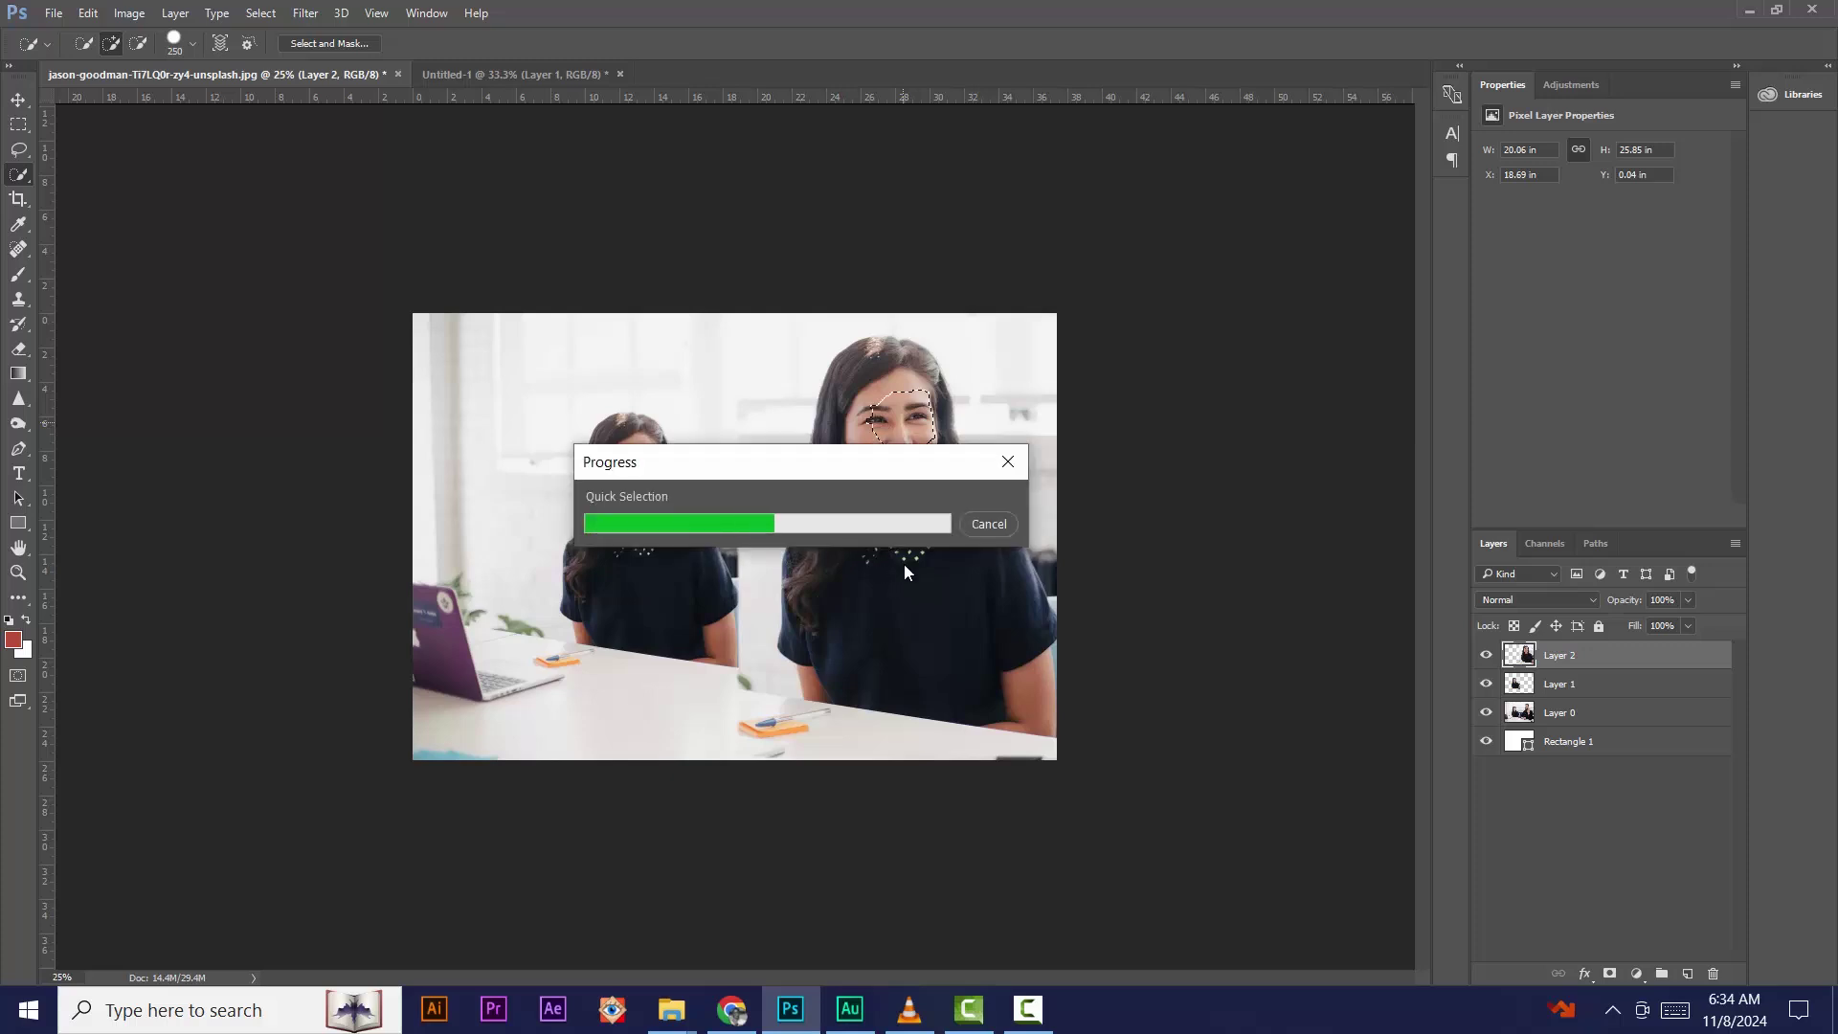
mouse_move(930, 603)
mouse_down()
mouse_move(955, 603)
mouse_move(956, 574)
mouse_up()
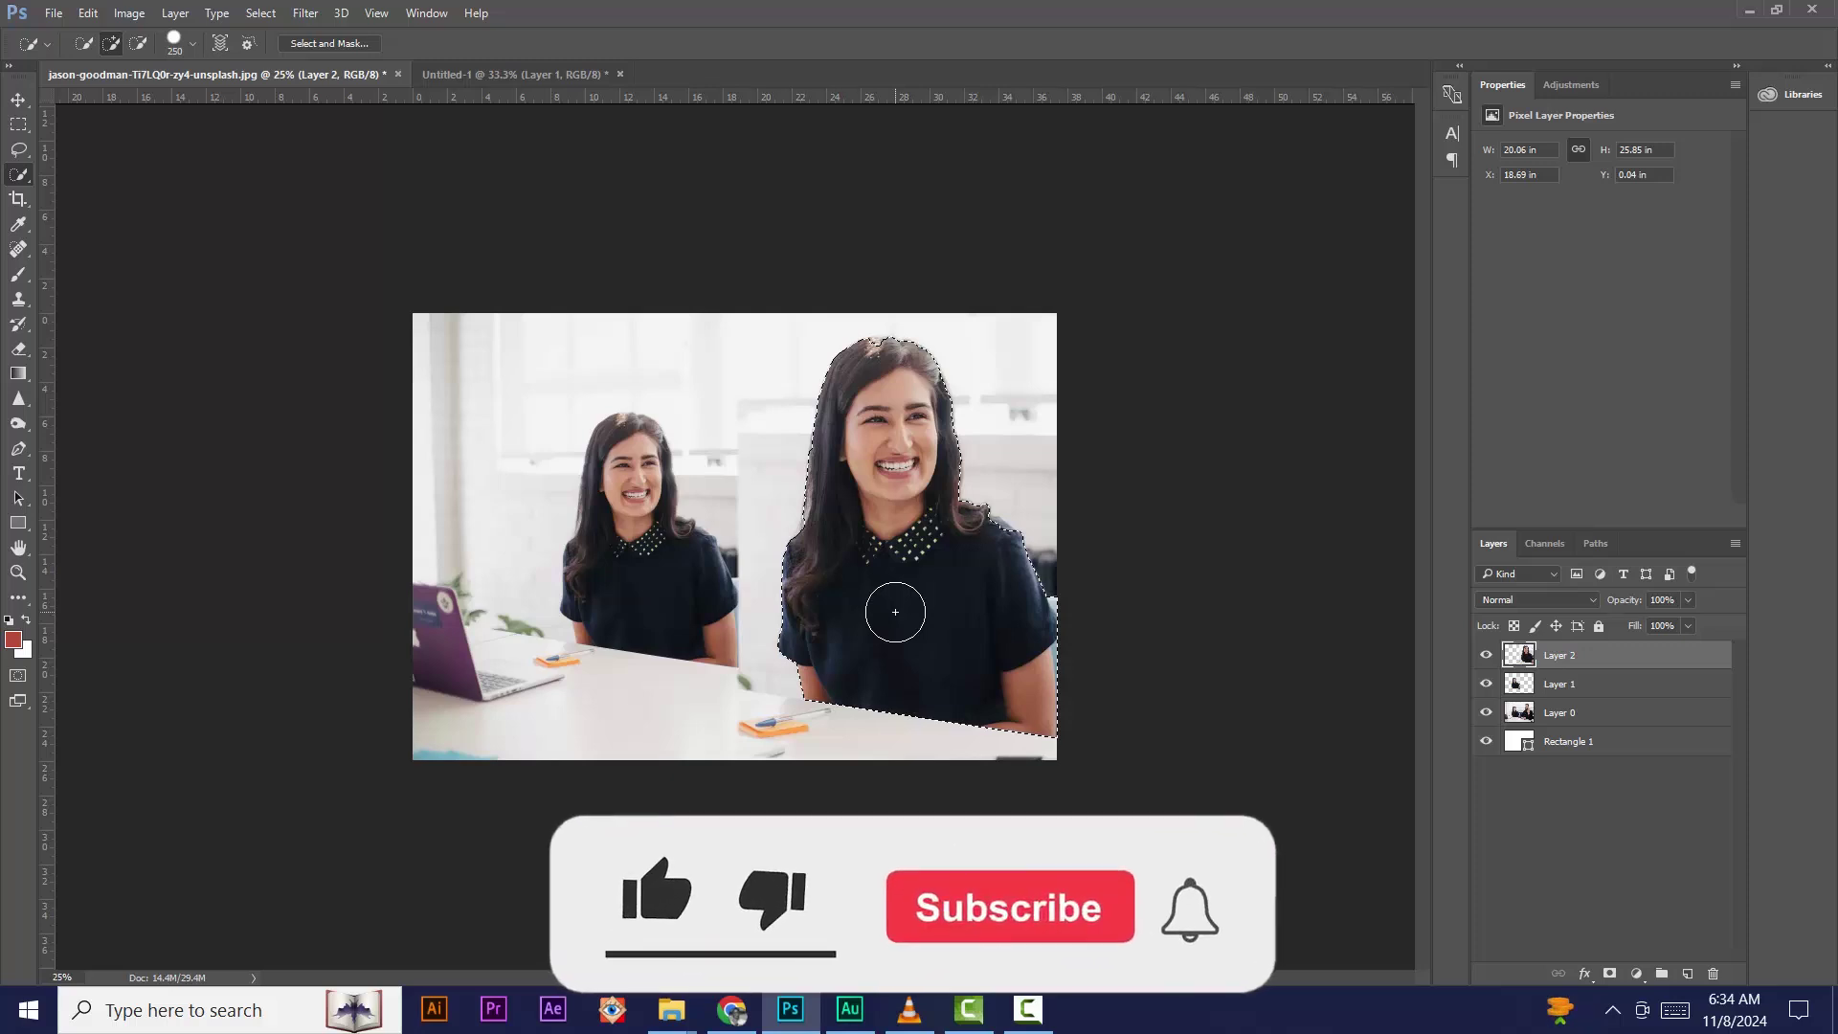
Step: Cut the selected woman from Layer 2 onto a new layer and reposition the cut-out with the Move tool
key(ctrl+shift+j)
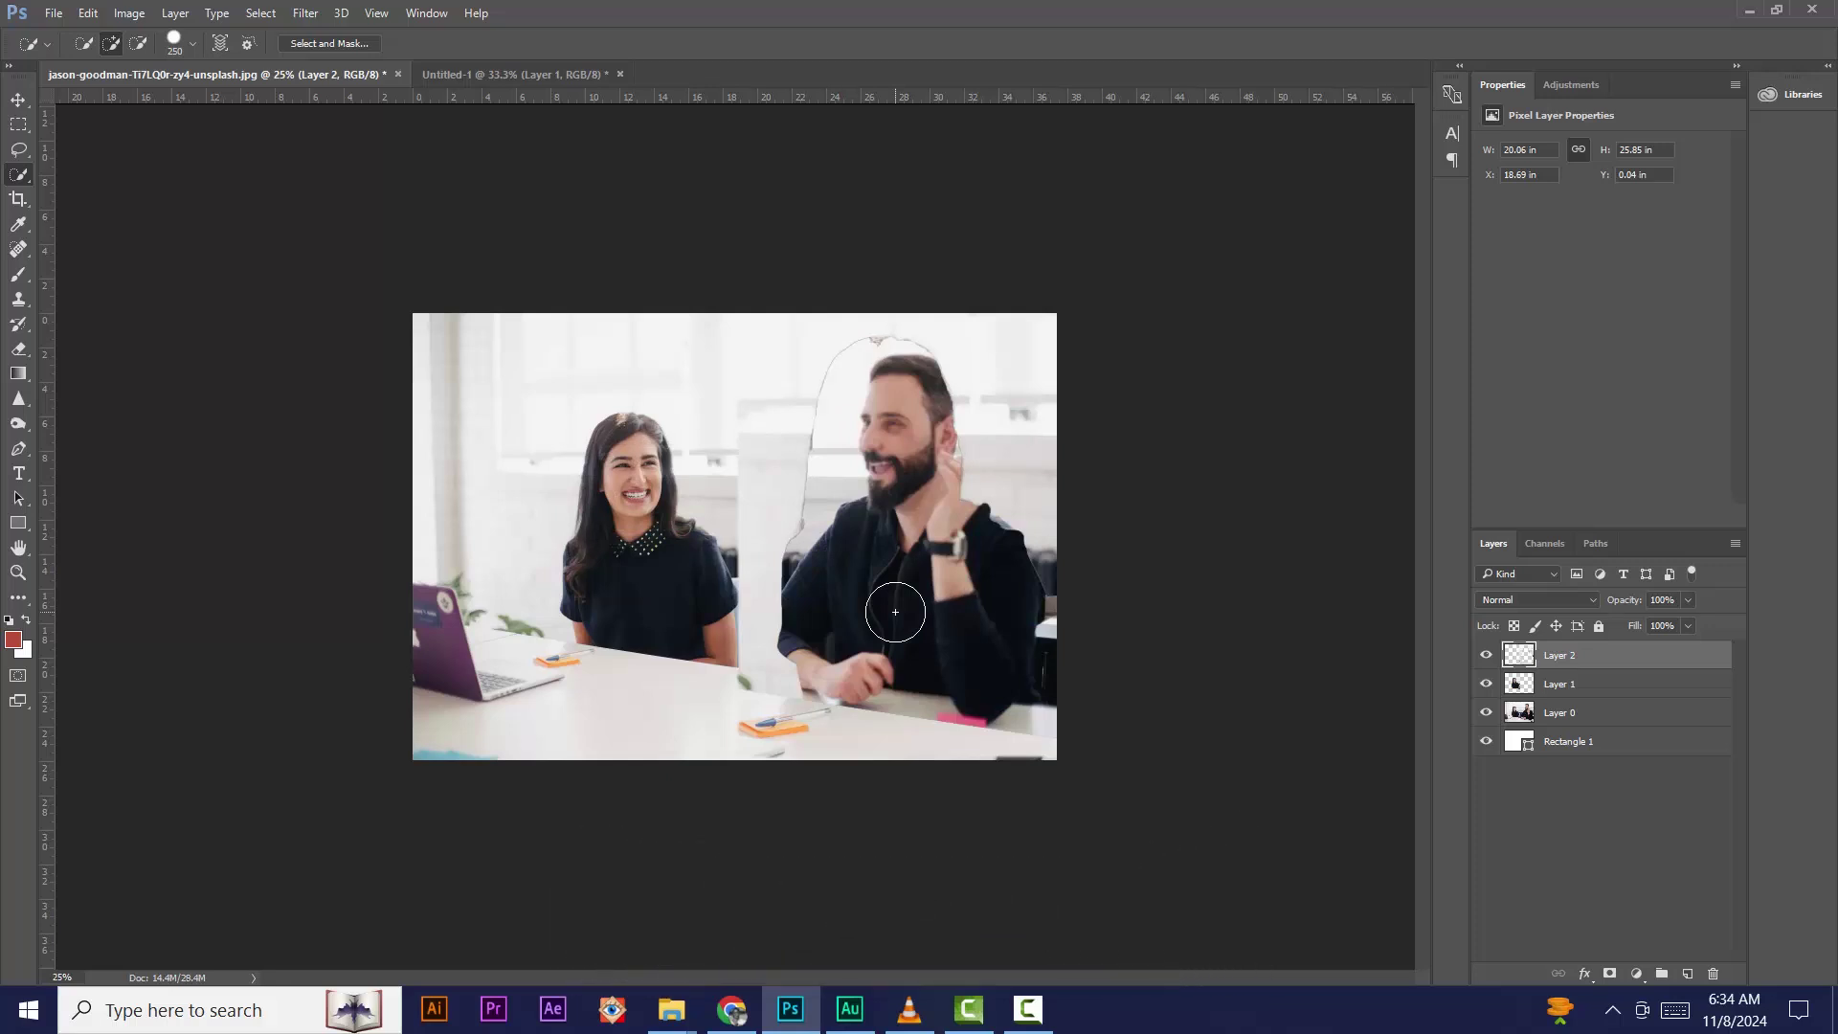
key(ctrl+j)
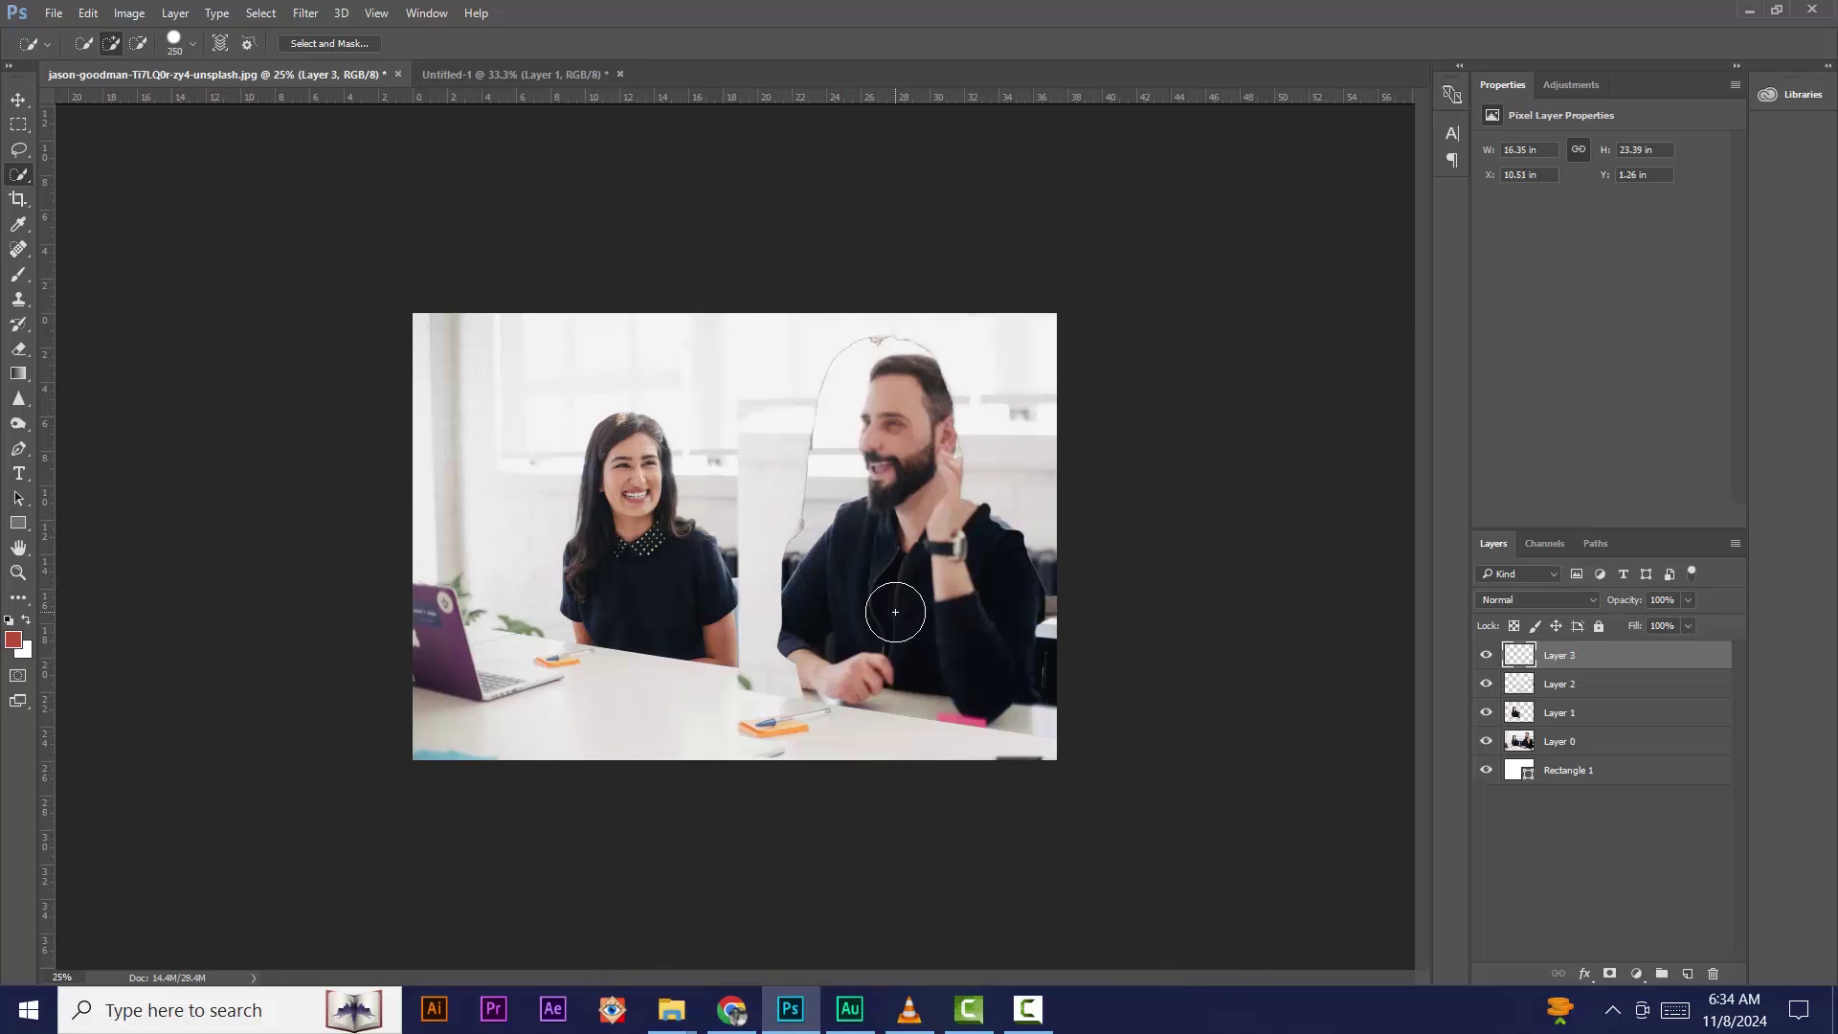
key(v)
drag(638, 543, 863, 492)
click(1099, 389)
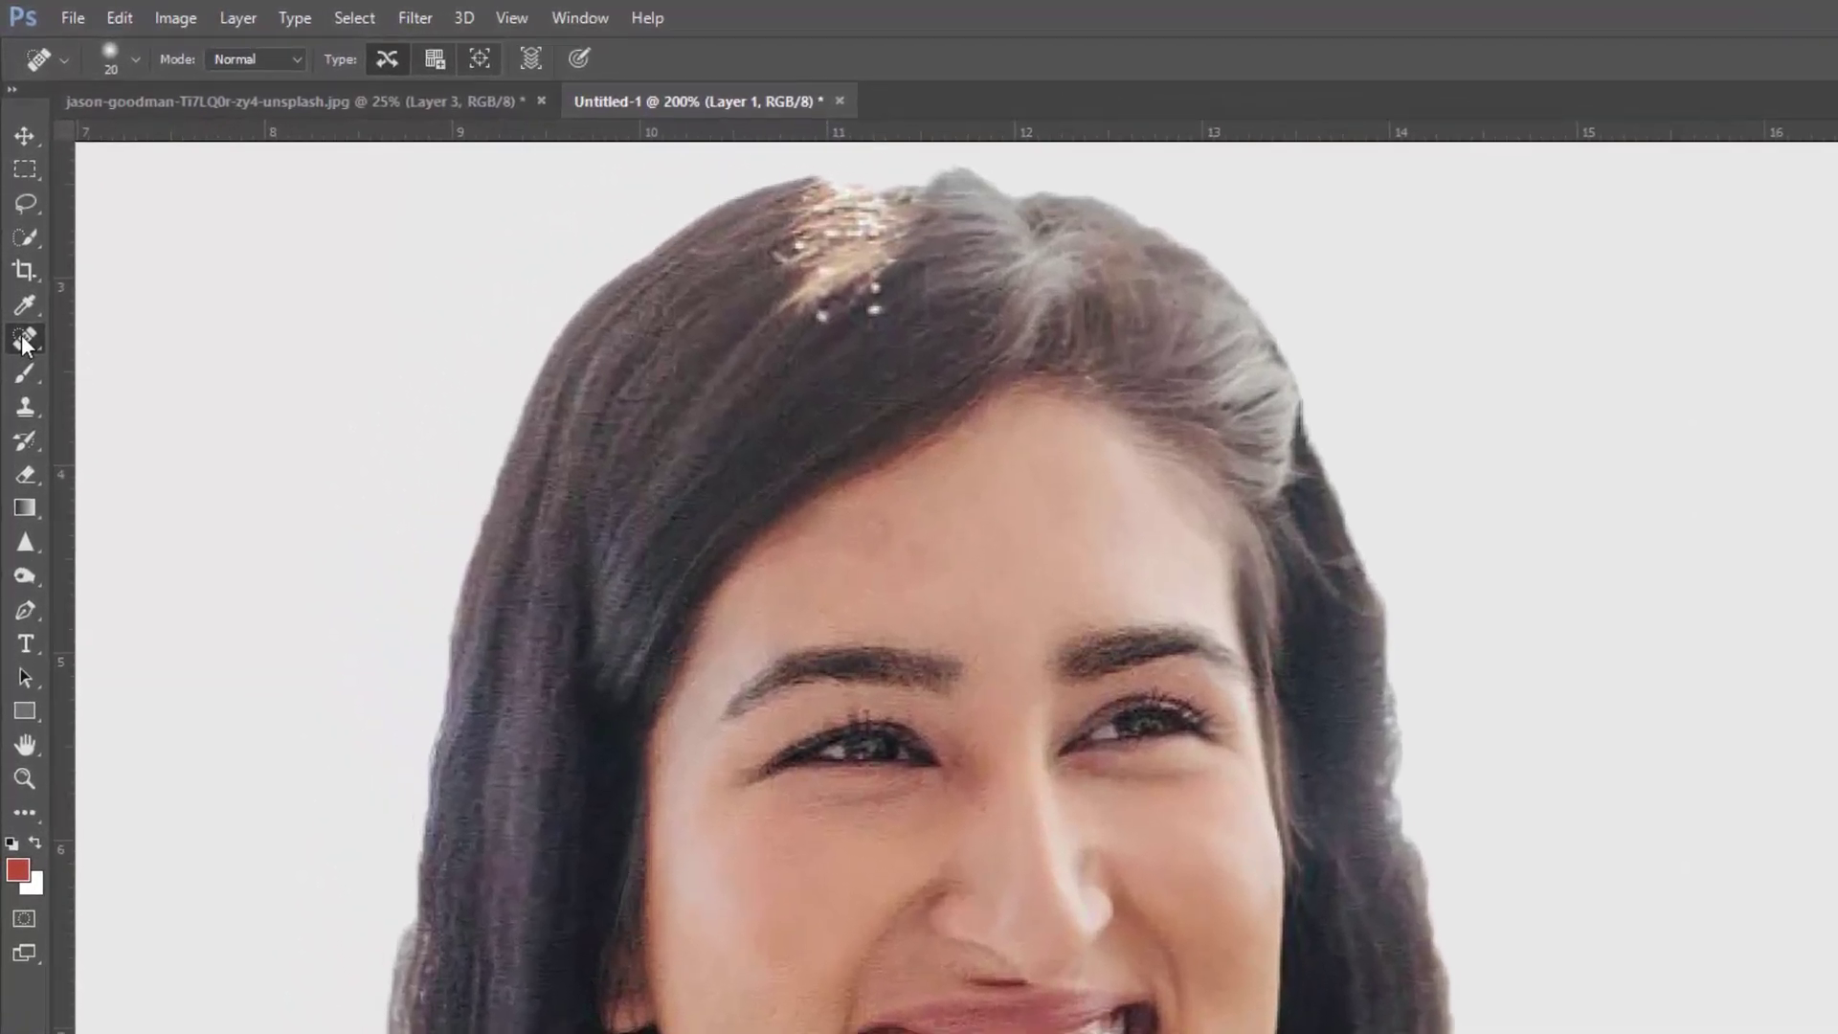
Step: Set the Spot Healing Brush to 25 px and heal the bright specks in the hair and the forehead blemish in Untitled-1
click(134, 57)
drag(67, 128, 74, 128)
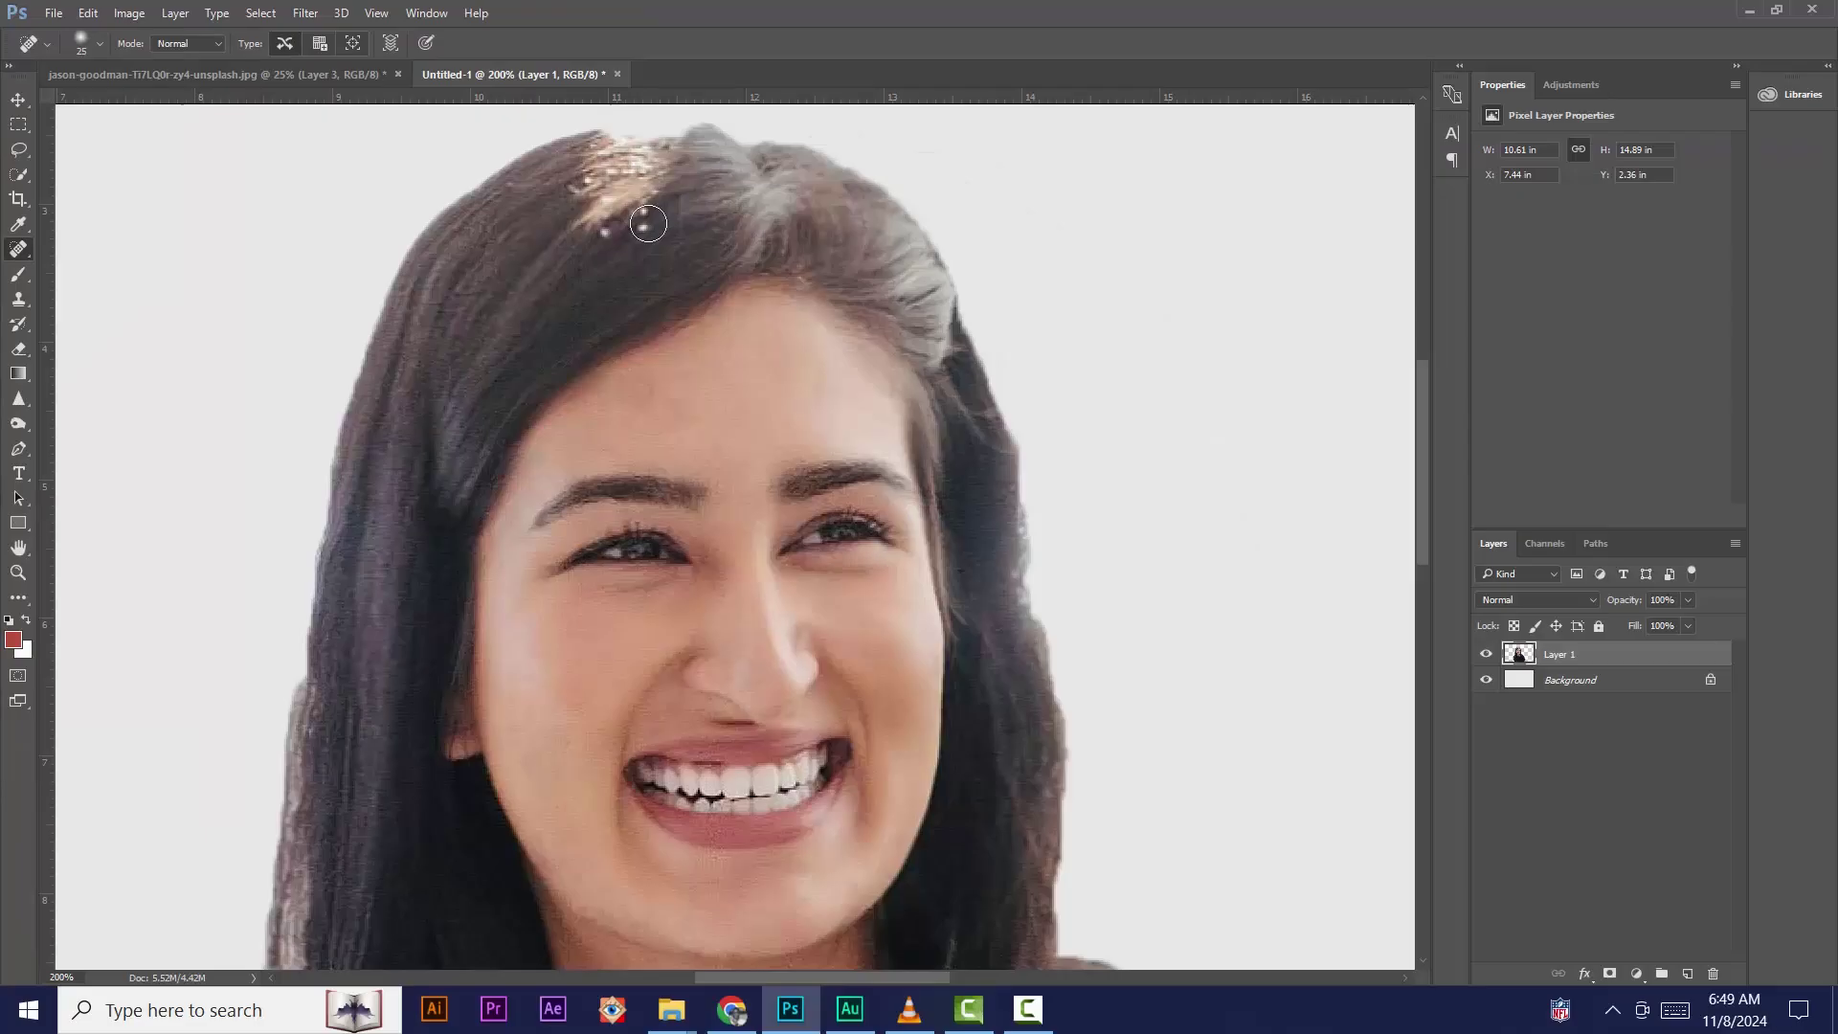
click(646, 222)
click(602, 228)
click(642, 214)
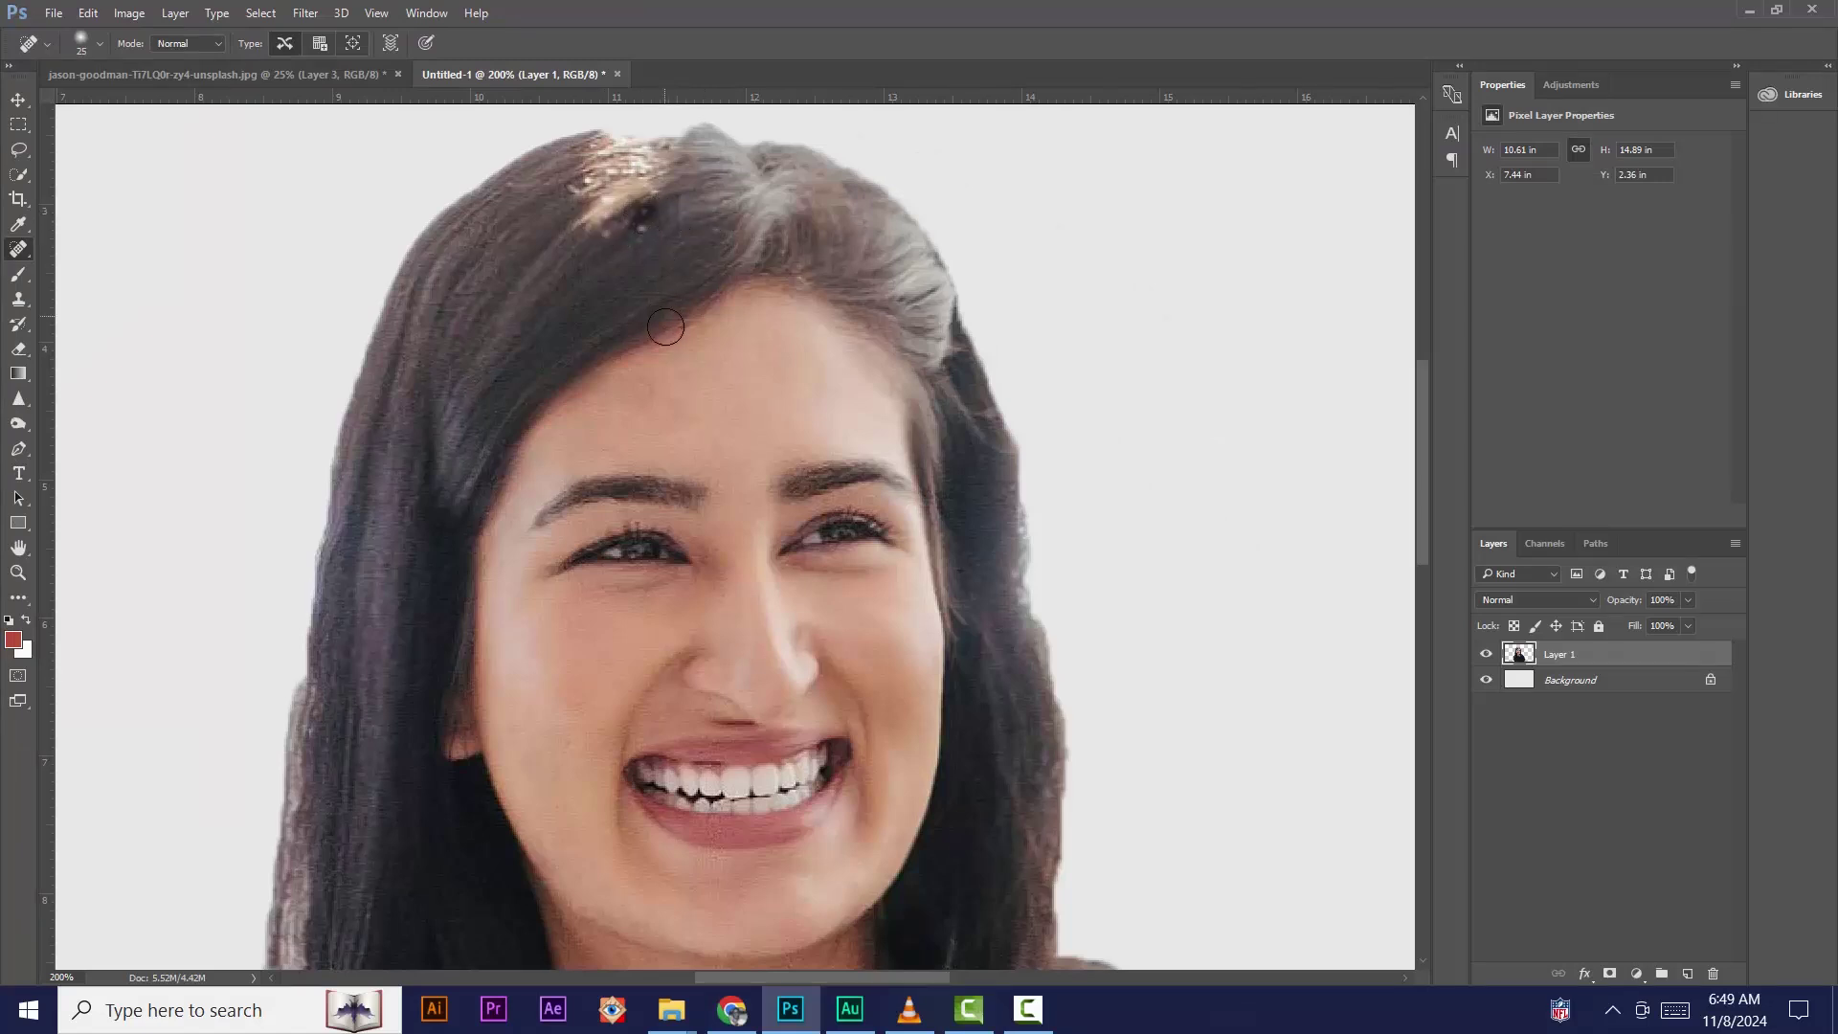
click(655, 391)
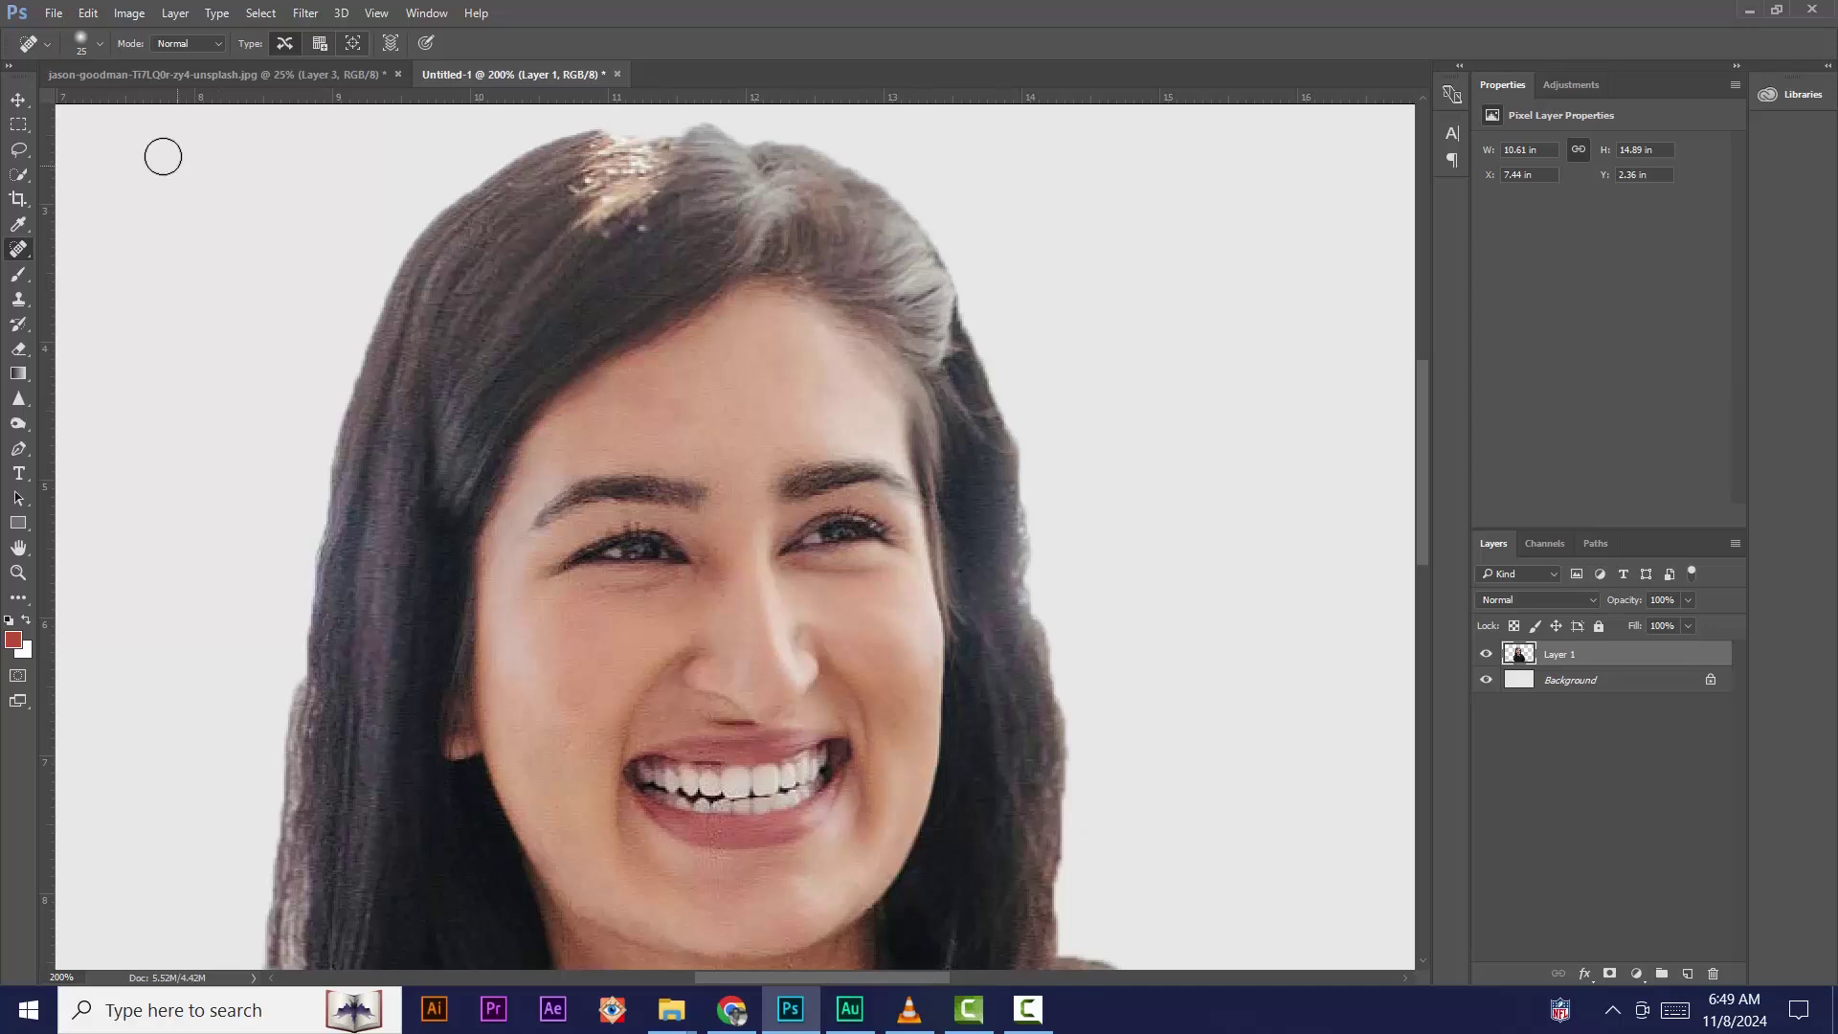
click(27, 100)
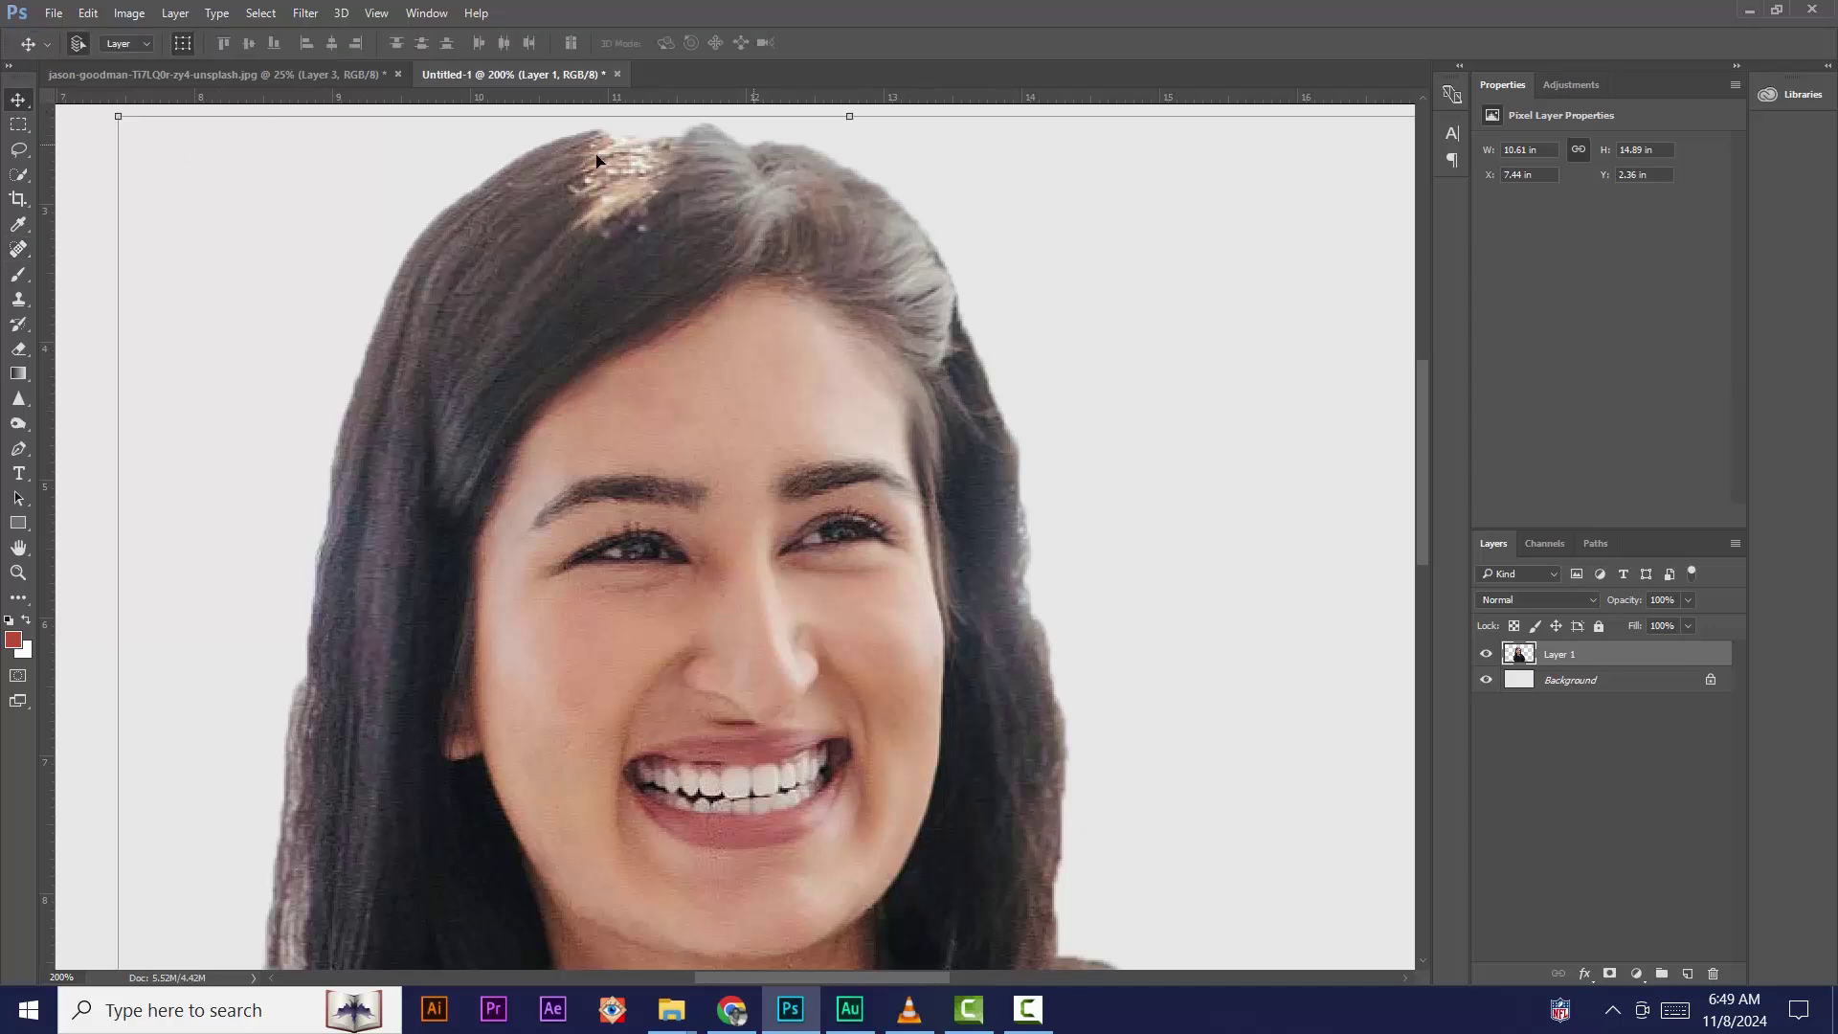
Step: Reduce the Healing Brush to 25 px and paint away the woman's remaining eyebrow on Layer 1
click(21, 251)
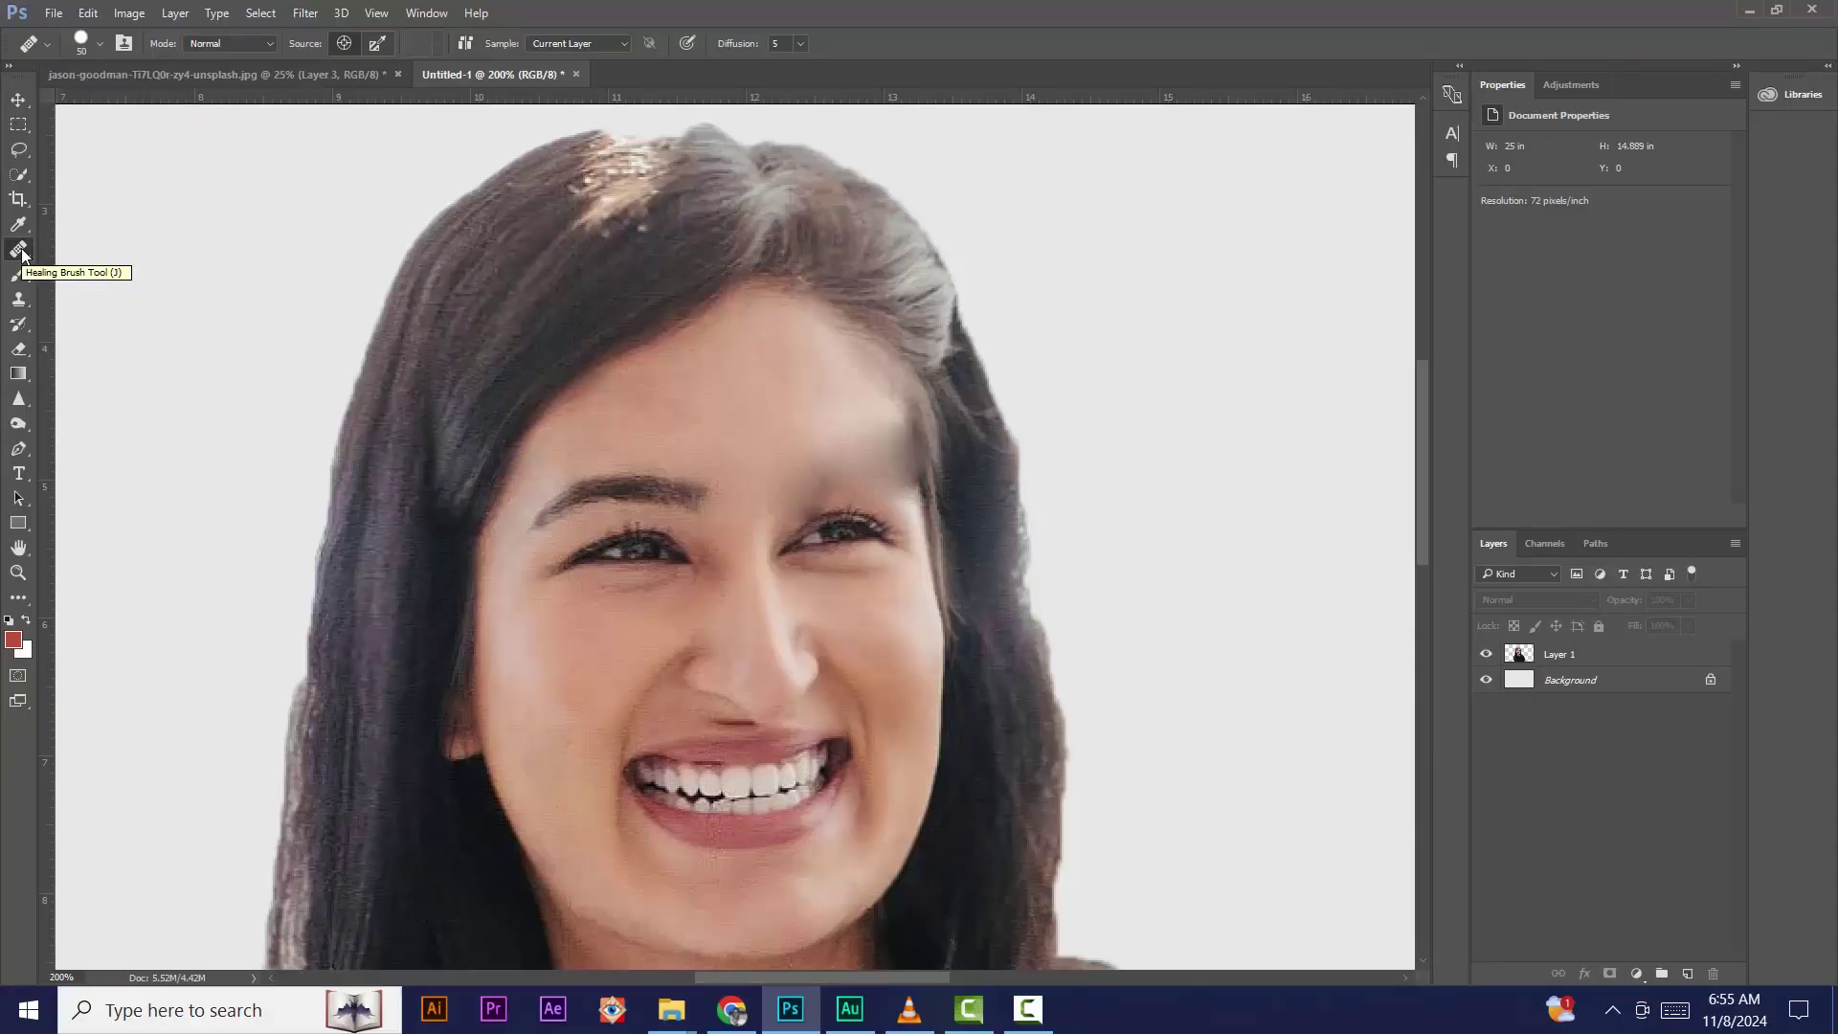
right_click(21, 251)
click(117, 267)
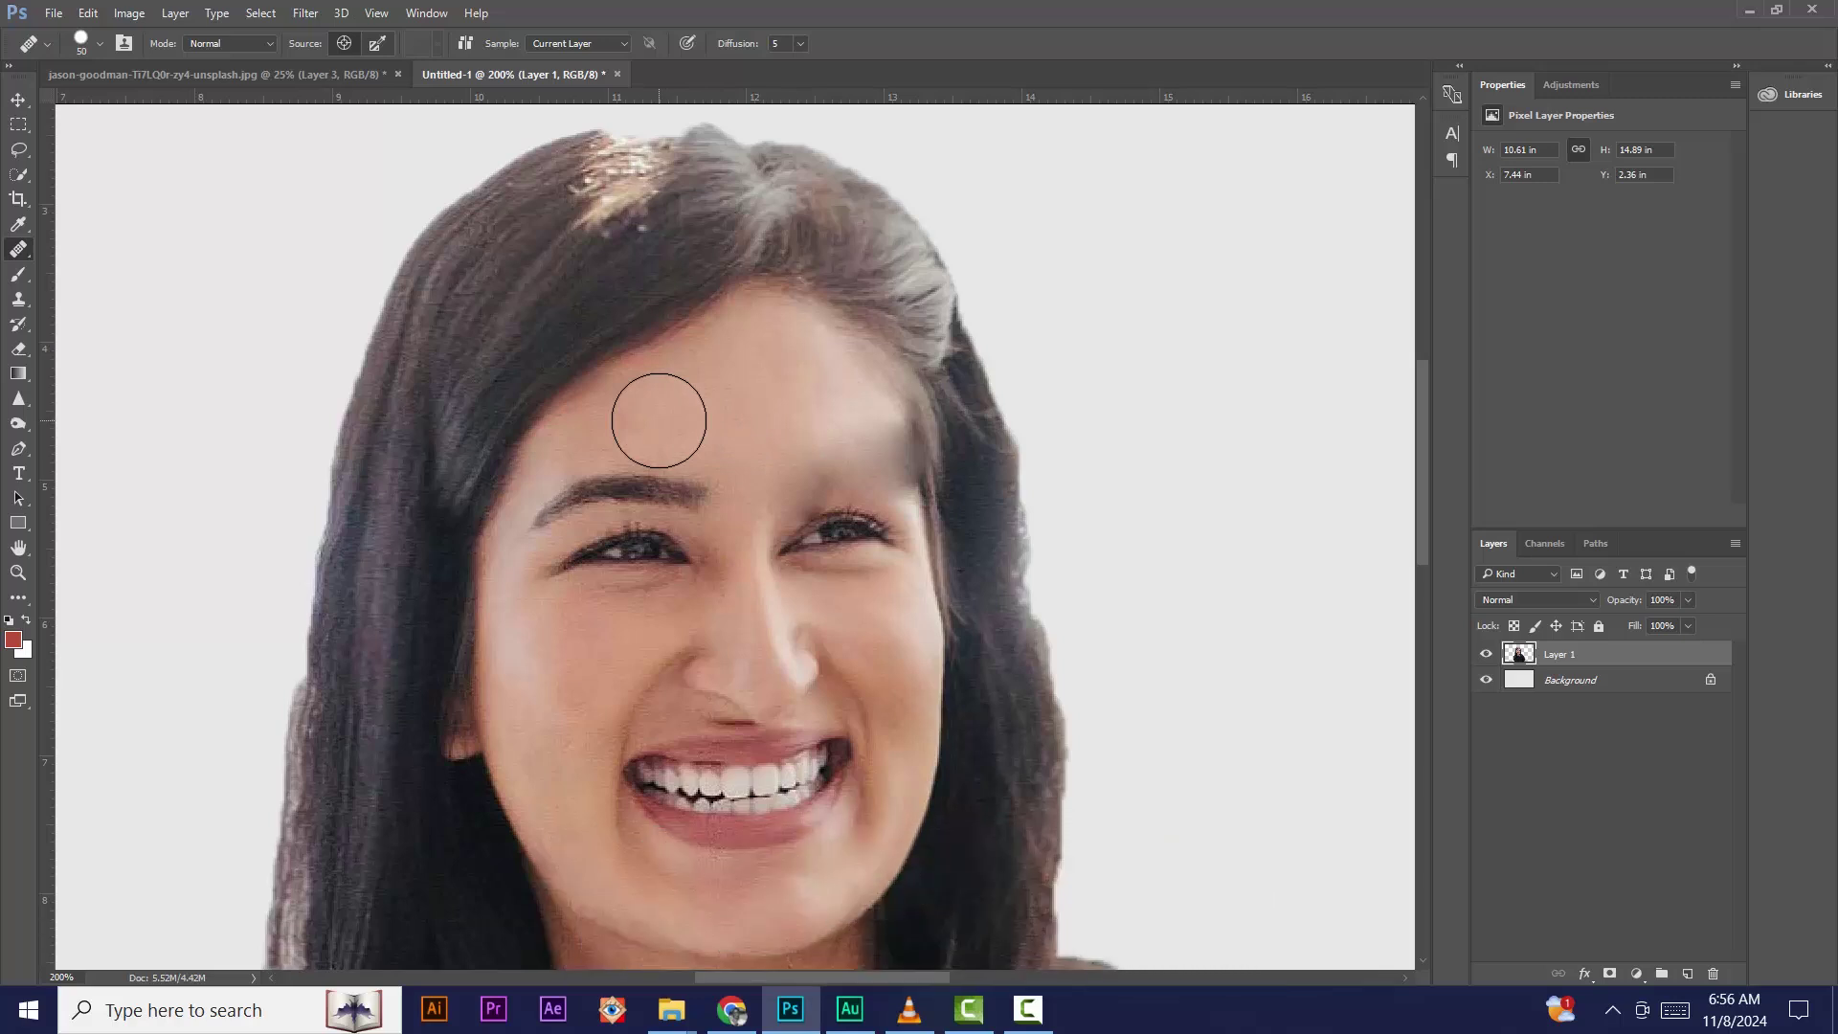
key(bracketleft)
key(bracketleft)
key(bracketleft)
key(bracketleft)
key(bracketleft)
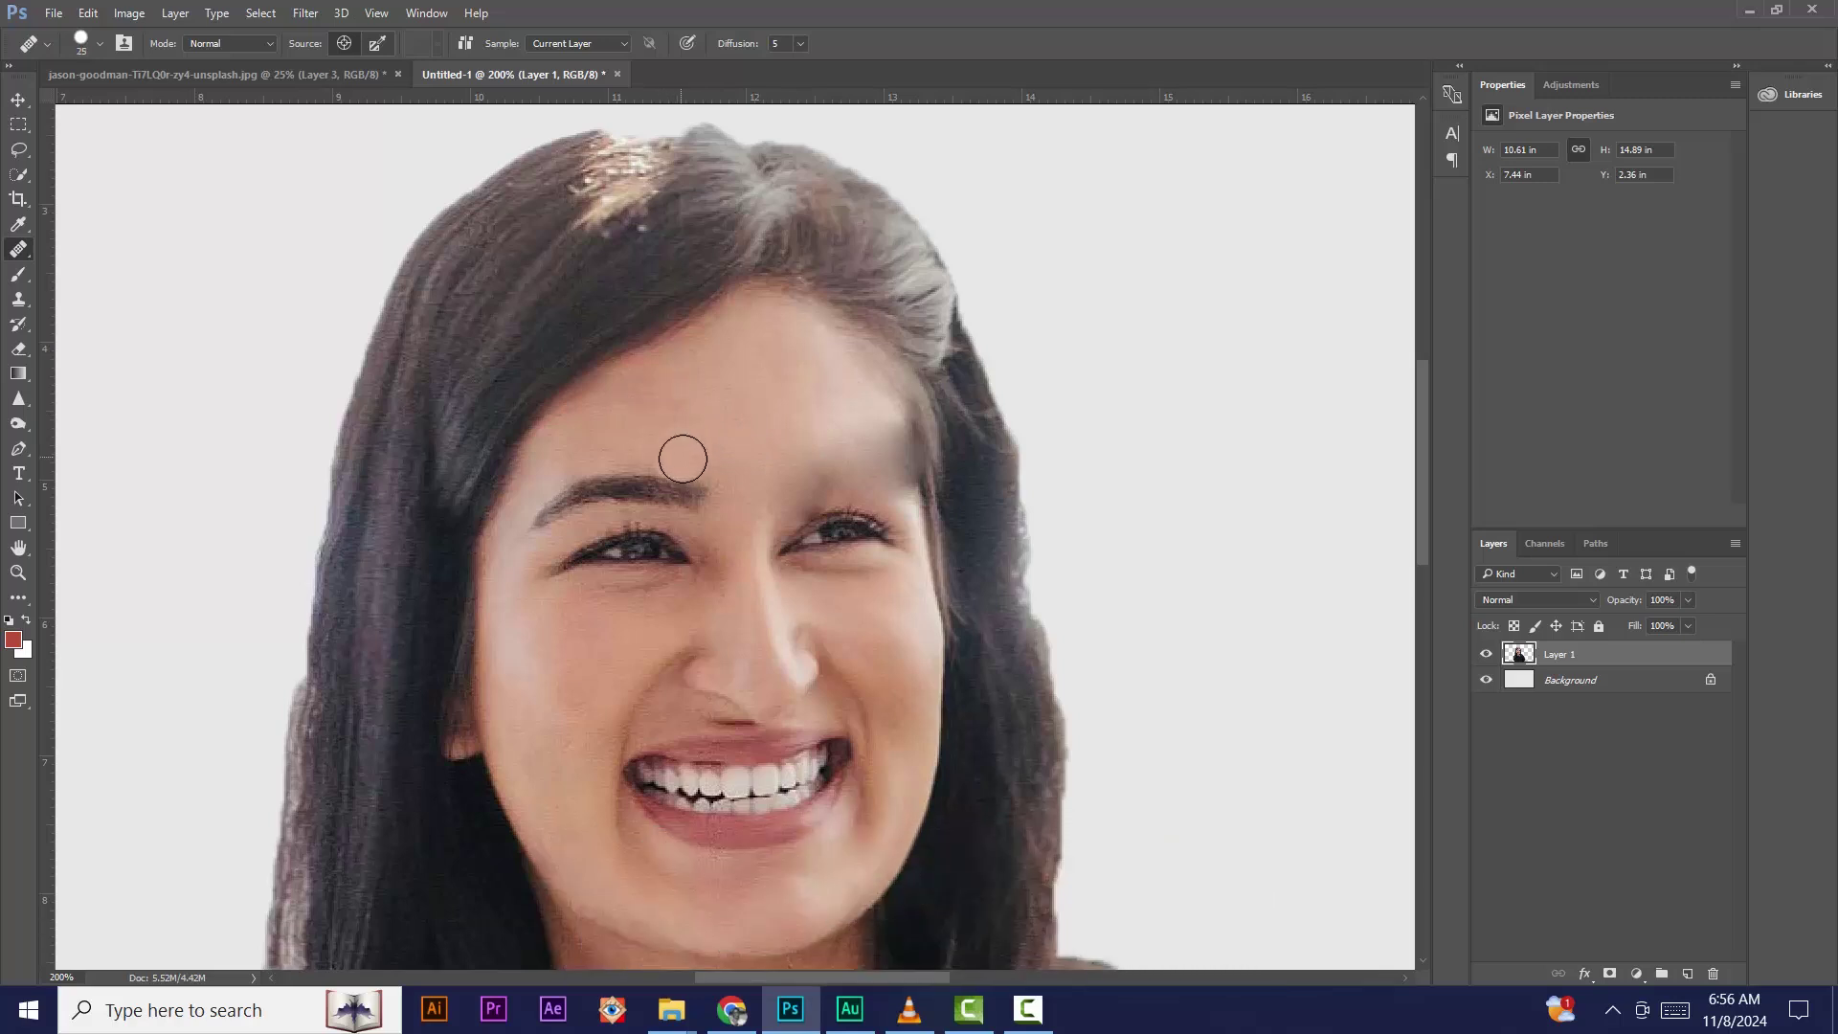
mouse_move(701, 488)
mouse_down()
mouse_move(692, 503)
mouse_move(684, 481)
mouse_move(686, 496)
mouse_move(713, 486)
mouse_move(574, 493)
mouse_move(537, 517)
mouse_move(616, 479)
mouse_move(636, 501)
mouse_move(578, 479)
mouse_move(530, 522)
mouse_move(636, 484)
mouse_move(680, 497)
mouse_move(668, 473)
mouse_up()
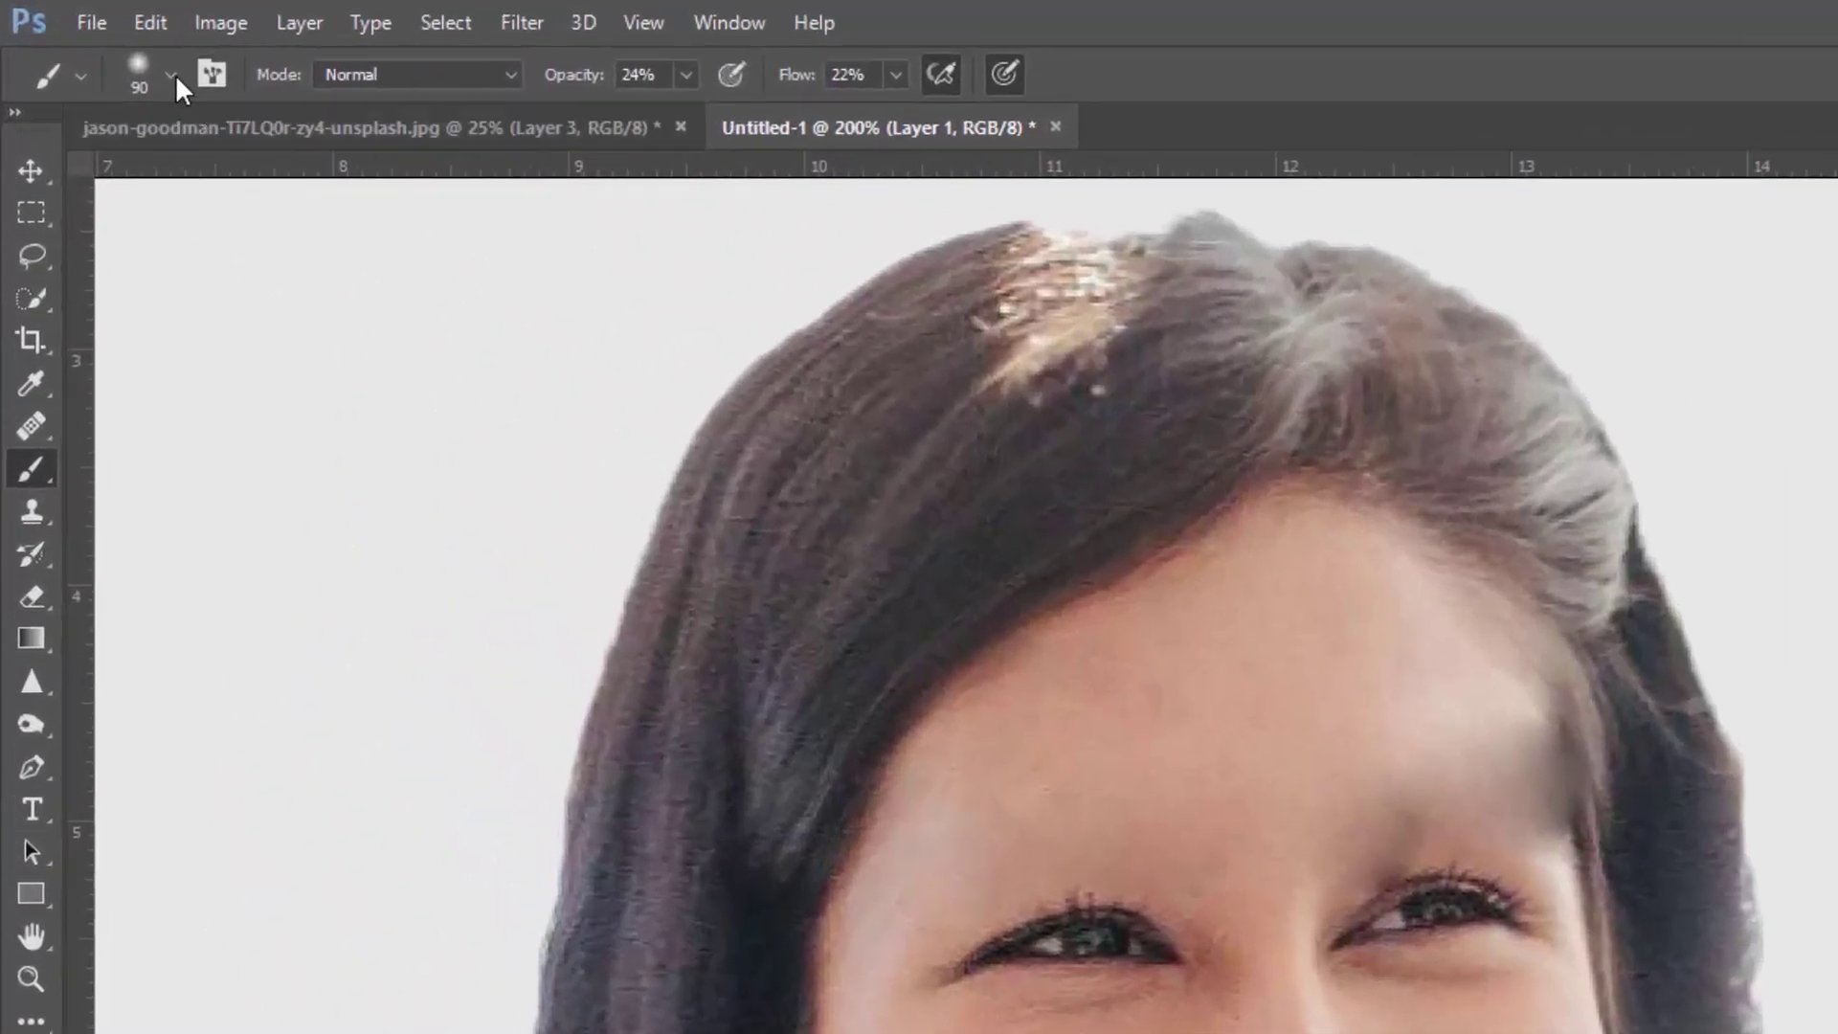
click(175, 74)
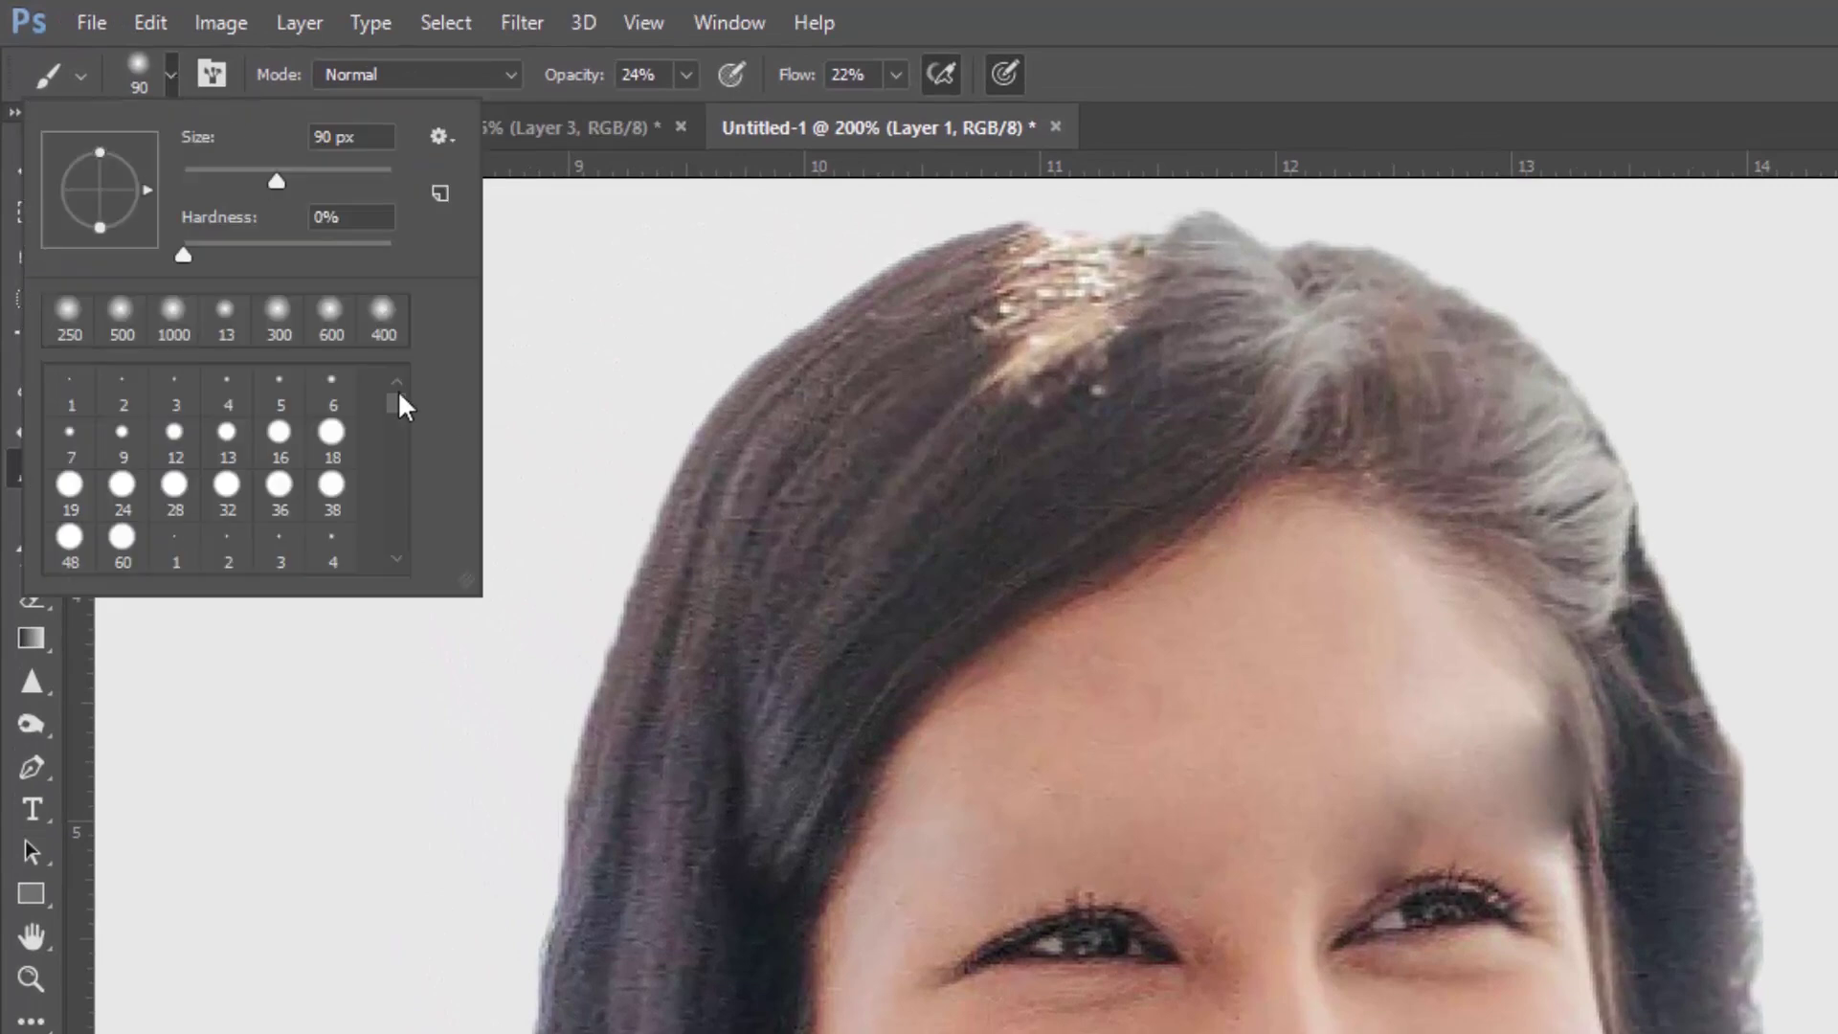
mouse_move(398, 412)
mouse_down()
mouse_move(387, 543)
mouse_move(398, 471)
mouse_move(447, 382)
mouse_move(1173, 127)
mouse_up()
click(1223, 126)
click(173, 78)
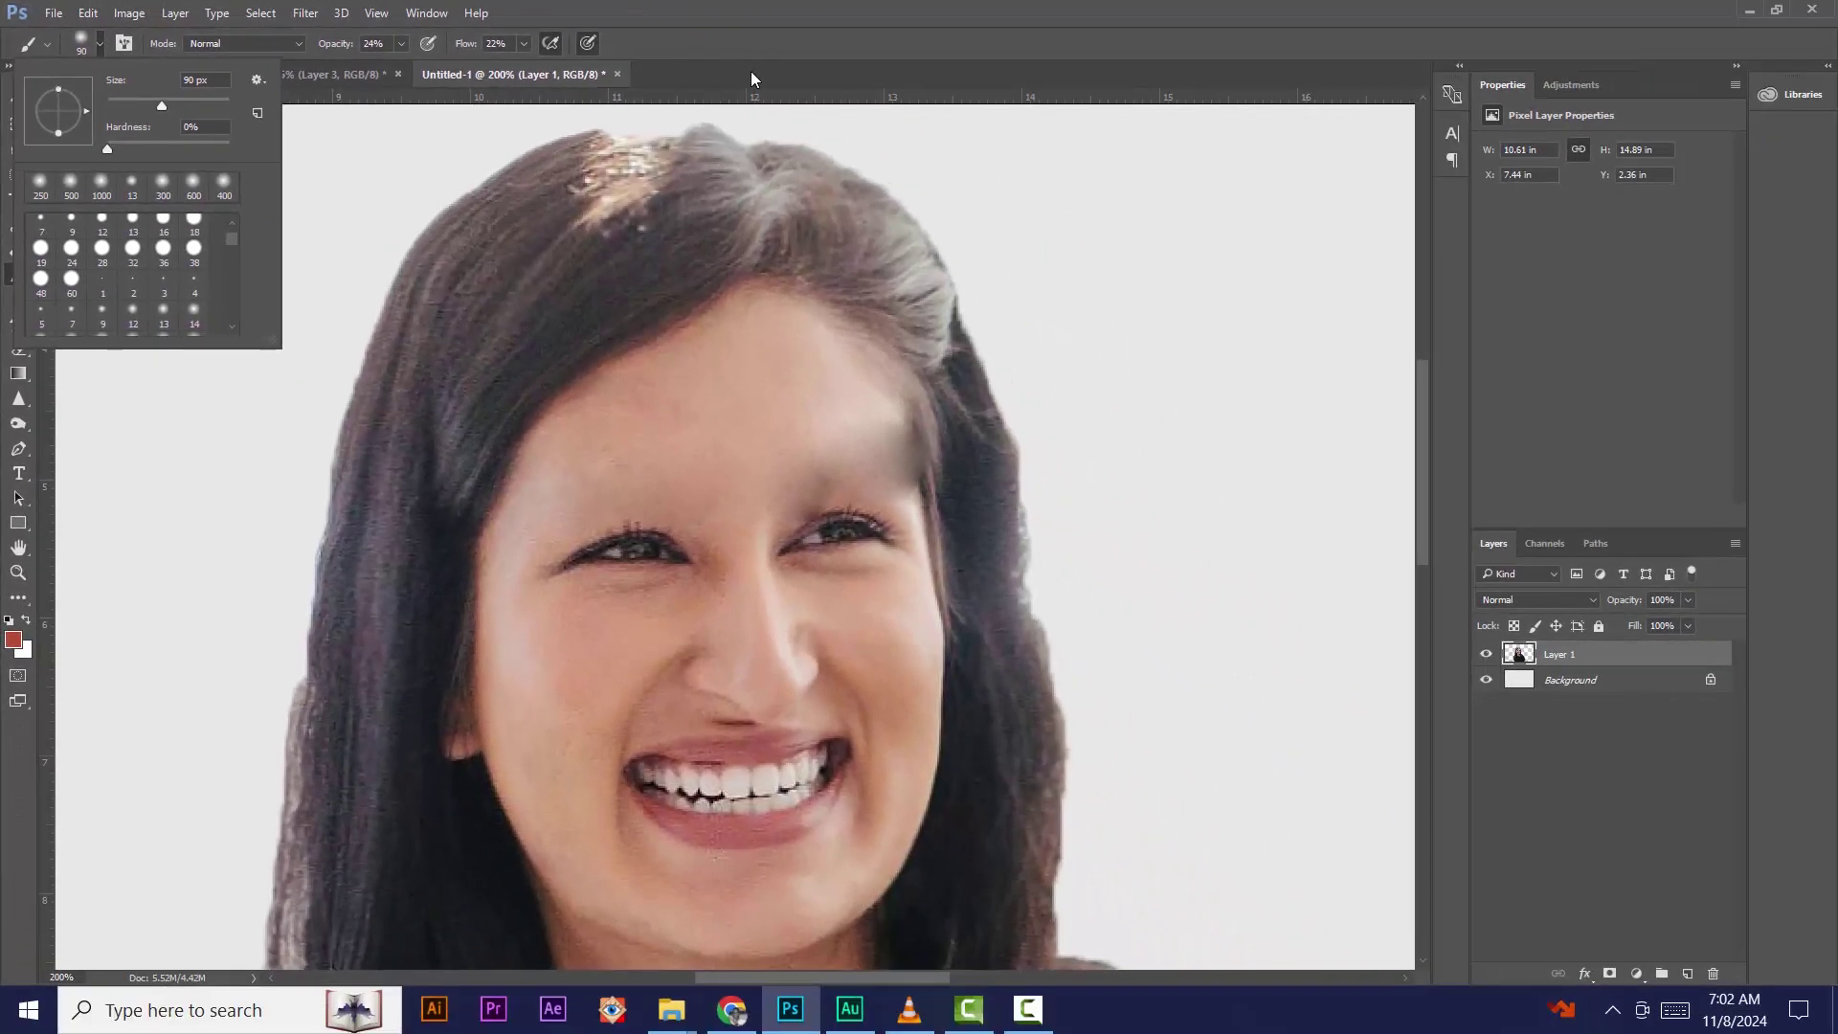
click(751, 71)
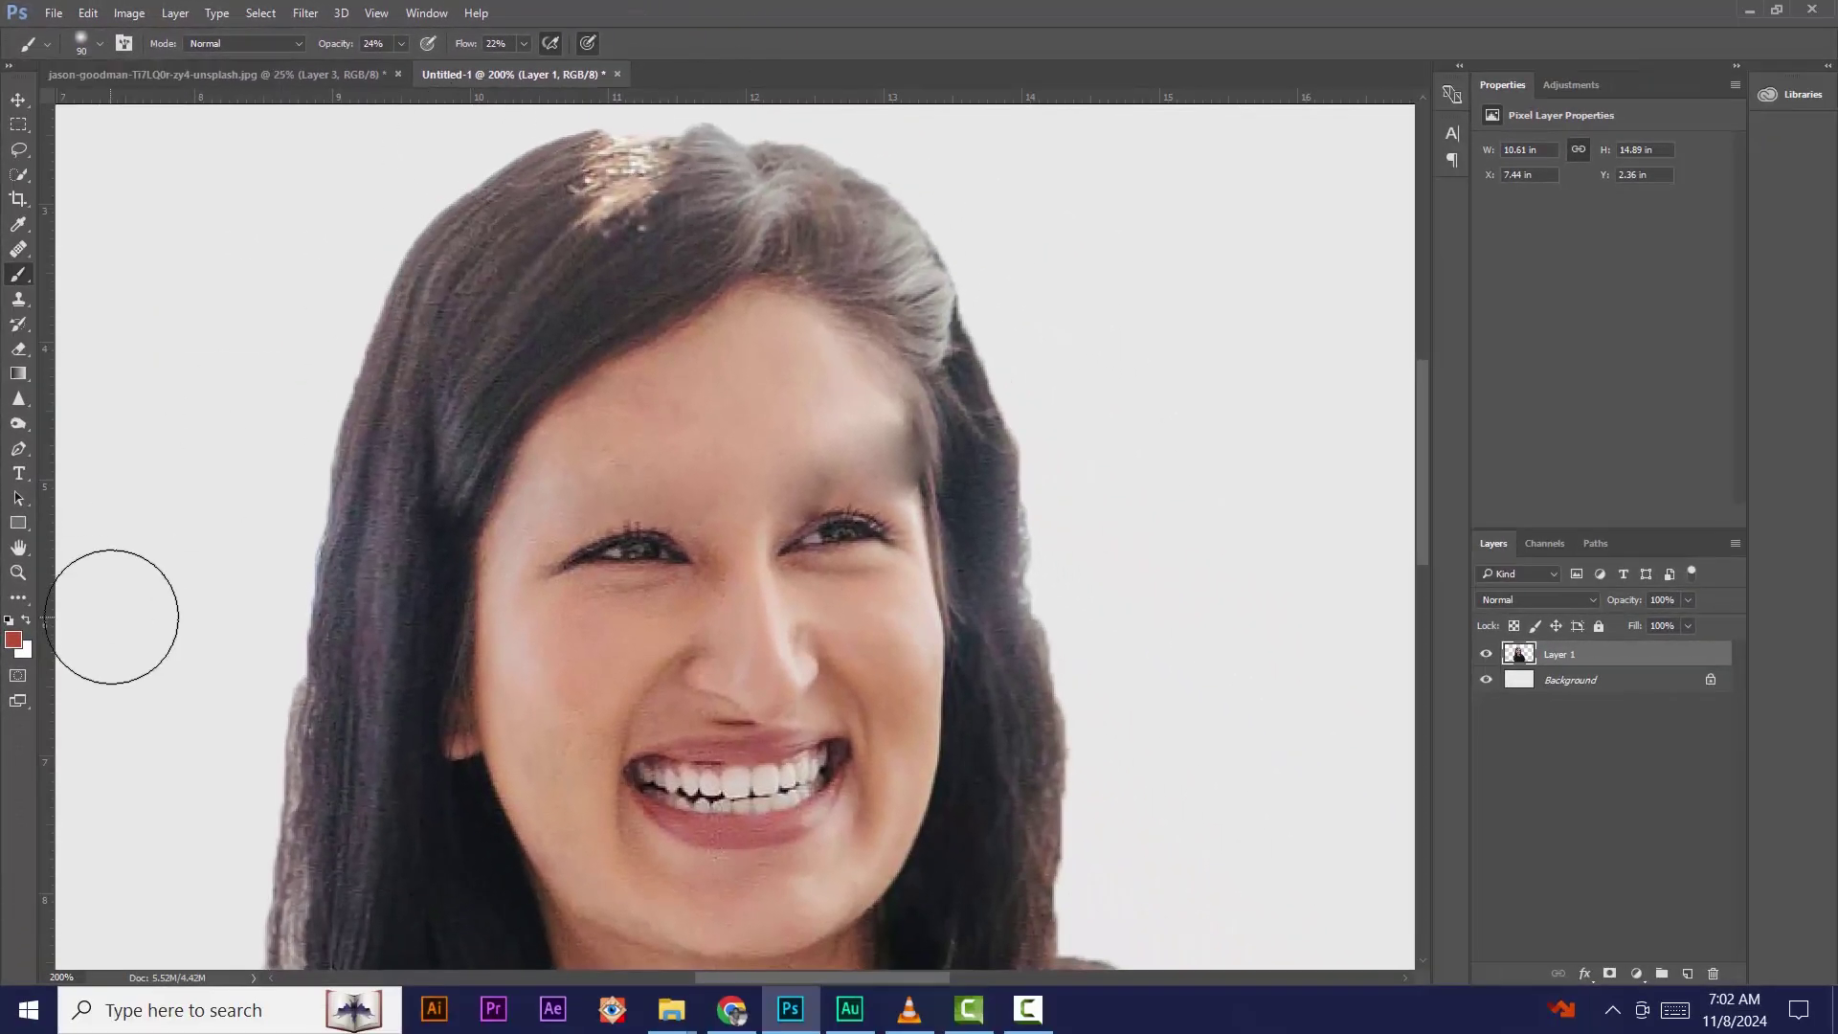
Step: Tint the woman's face on Layer 1 with a soft 150 px brush in red #b54e35 at 24% opacity and 22% flow
click(13, 641)
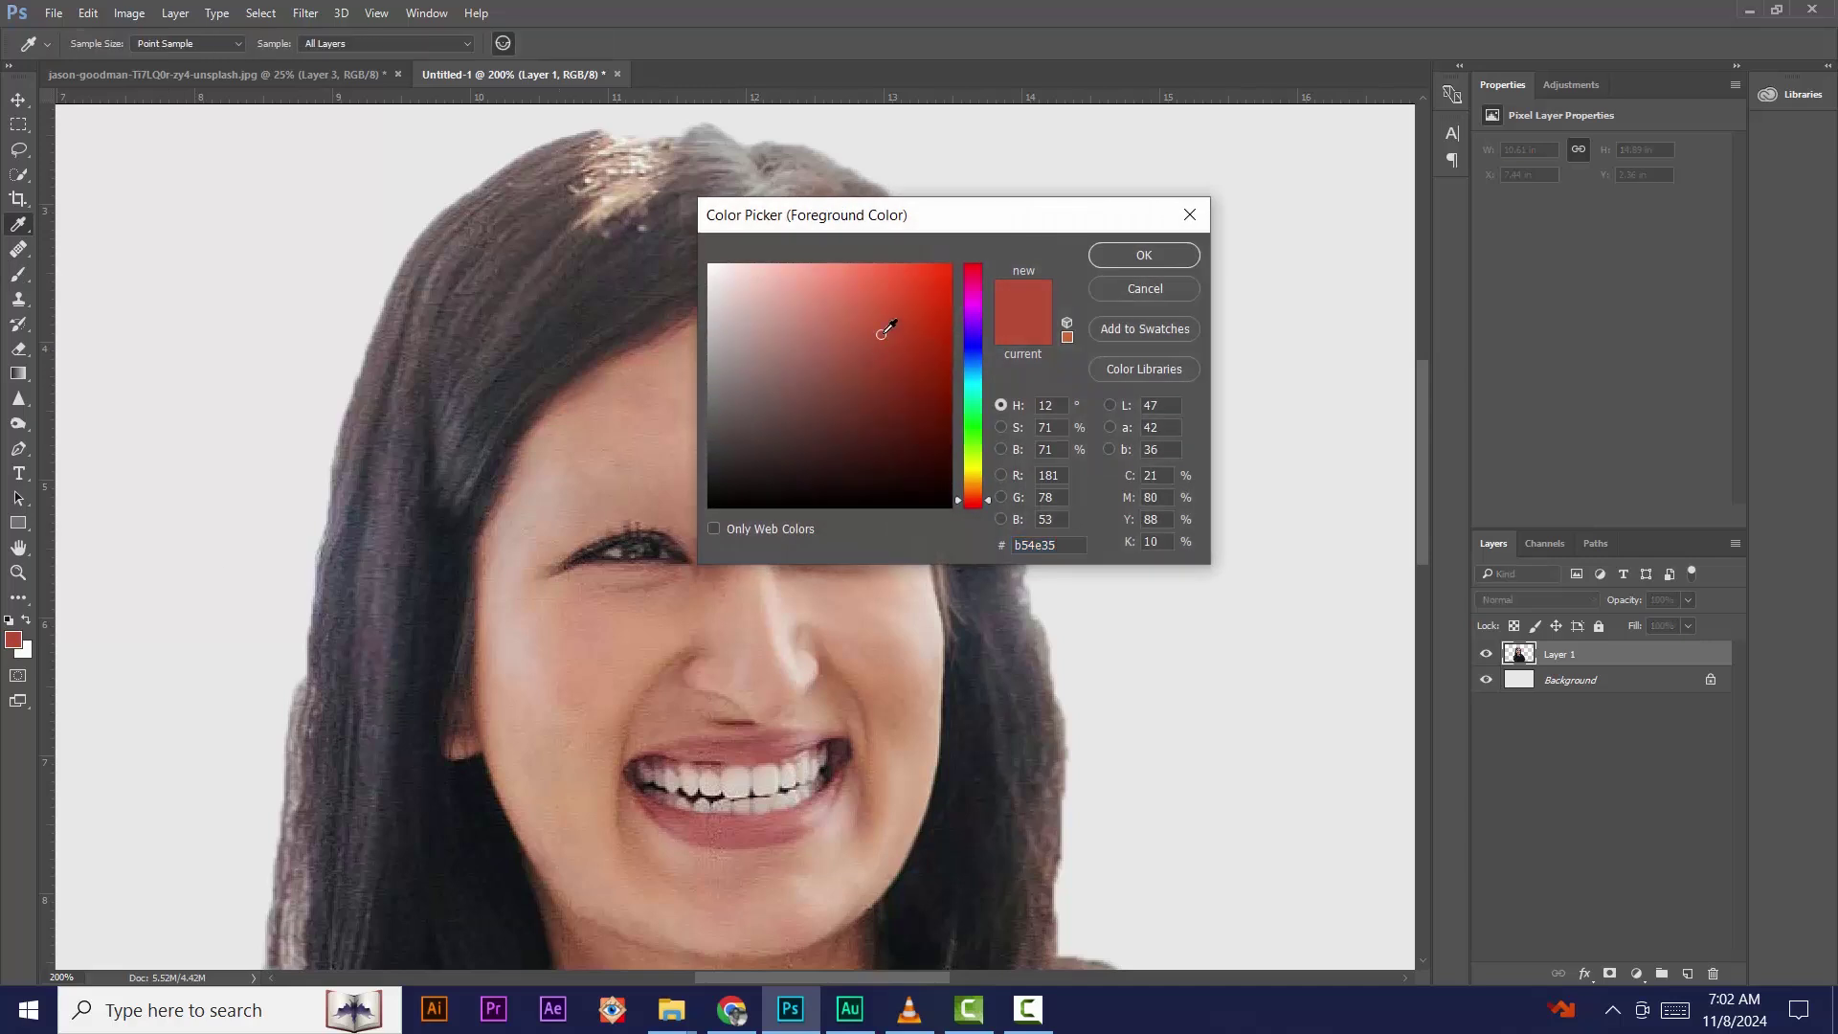
click(1127, 254)
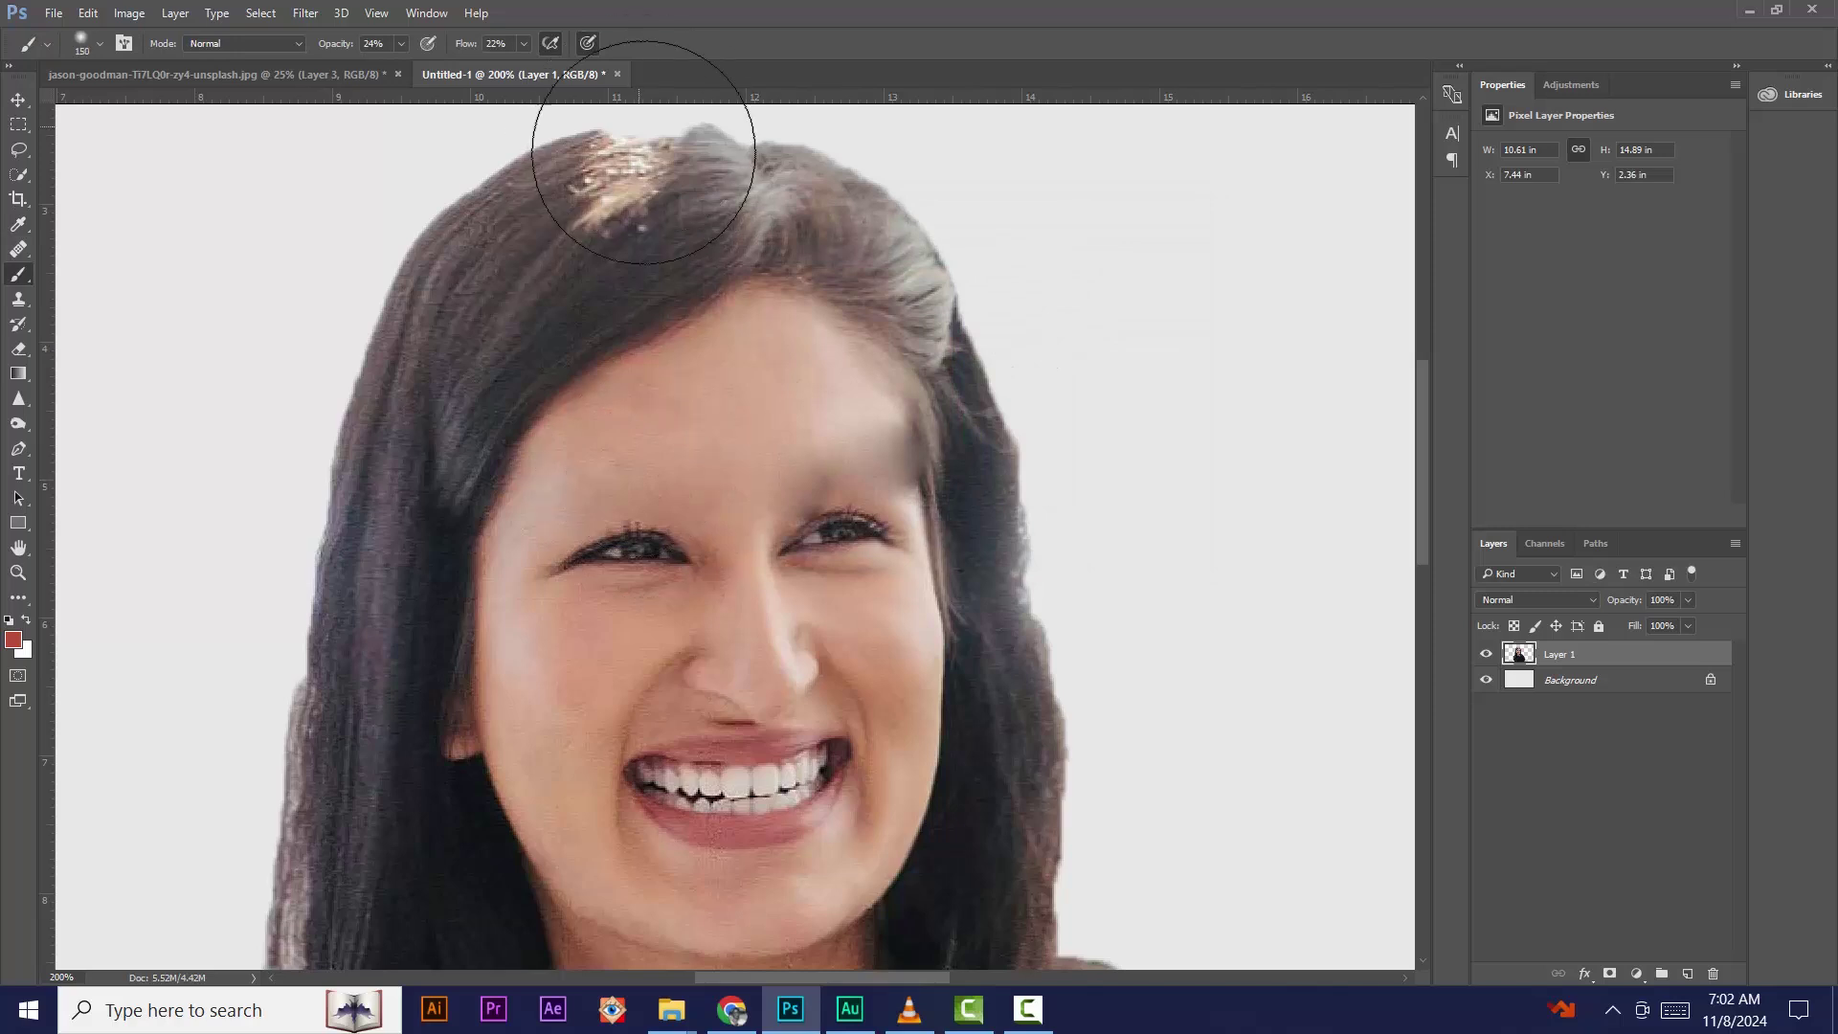
mouse_move(679, 519)
mouse_down()
mouse_move(778, 516)
mouse_move(709, 539)
mouse_move(679, 504)
mouse_move(628, 543)
mouse_move(578, 753)
mouse_move(648, 835)
mouse_move(708, 859)
mouse_move(798, 830)
mouse_move(854, 466)
mouse_move(796, 482)
mouse_move(818, 444)
mouse_move(764, 409)
mouse_move(571, 564)
mouse_move(499, 756)
mouse_move(710, 872)
mouse_move(755, 843)
mouse_up()
mouse_move(839, 506)
mouse_down()
mouse_move(759, 431)
mouse_move(681, 635)
mouse_move(627, 593)
mouse_move(610, 648)
mouse_up()
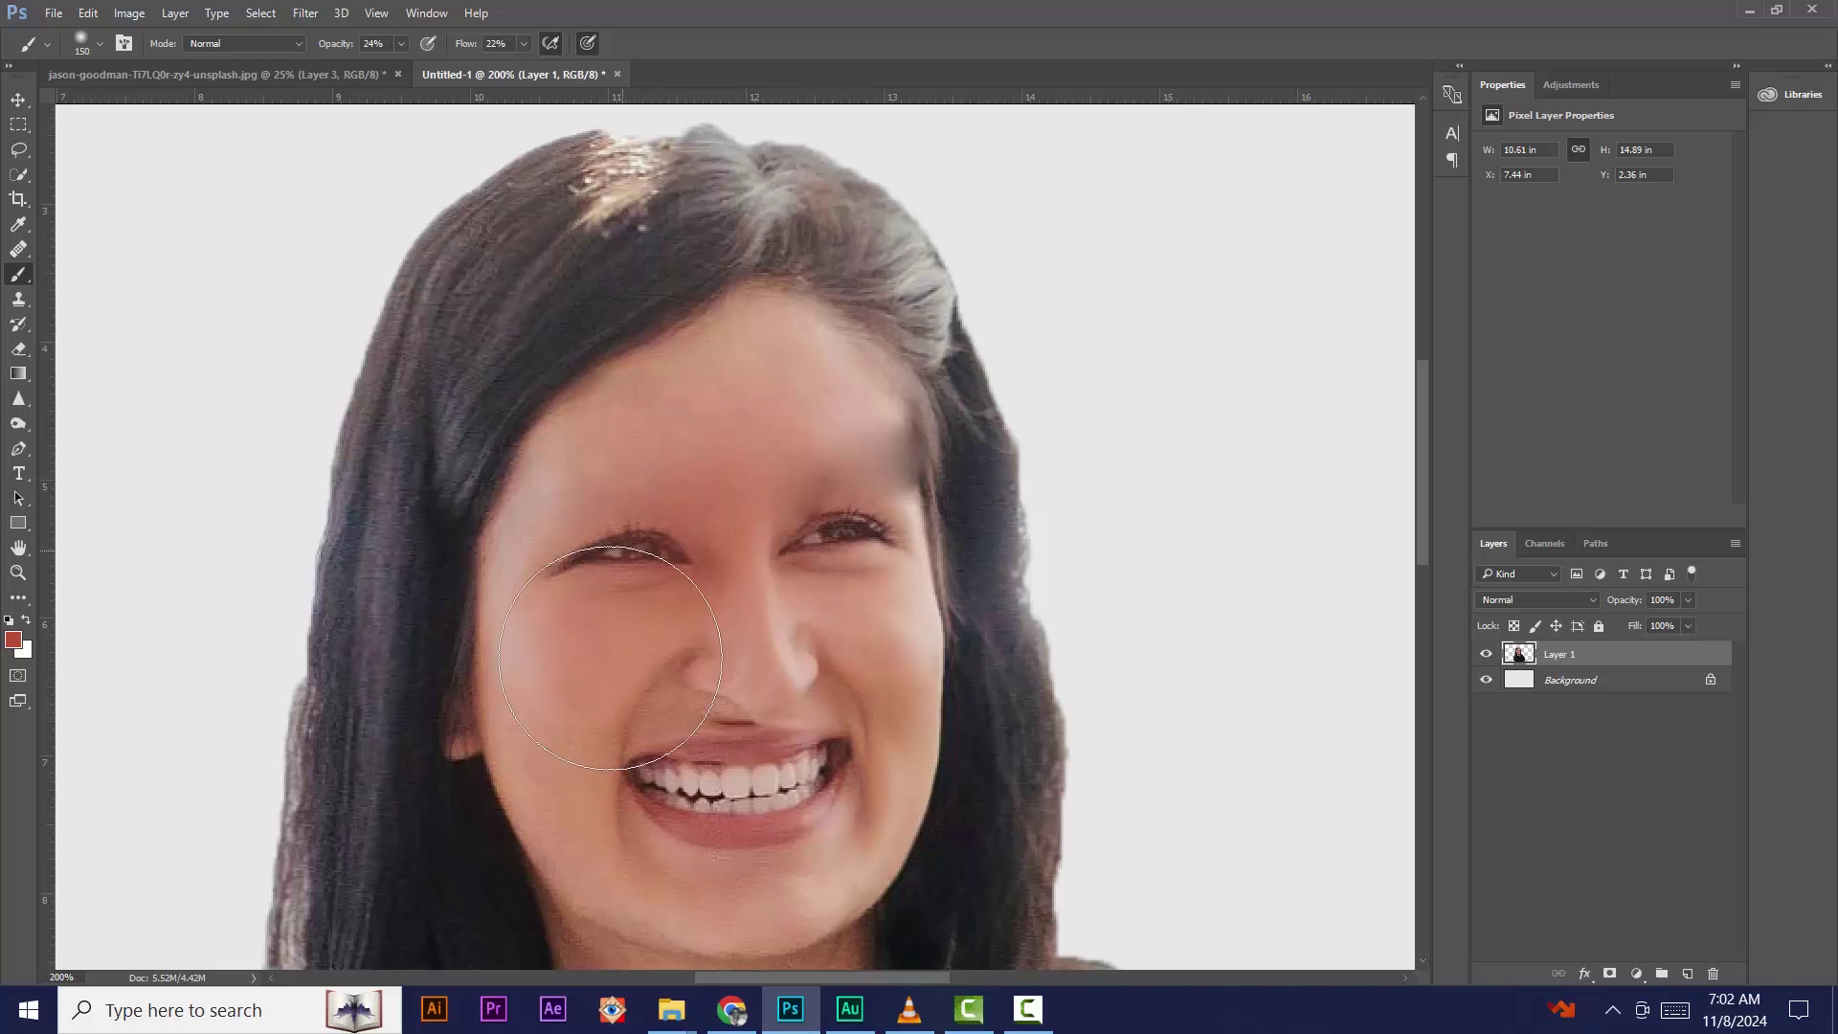
mouse_move(661, 804)
mouse_down()
mouse_move(758, 846)
mouse_move(840, 681)
mouse_move(839, 579)
mouse_move(866, 476)
mouse_move(858, 511)
mouse_move(839, 424)
mouse_move(779, 419)
mouse_move(721, 464)
mouse_move(562, 700)
mouse_move(671, 891)
mouse_move(760, 810)
mouse_move(843, 525)
mouse_move(838, 393)
mouse_move(848, 538)
mouse_move(824, 733)
mouse_move(744, 818)
mouse_up()
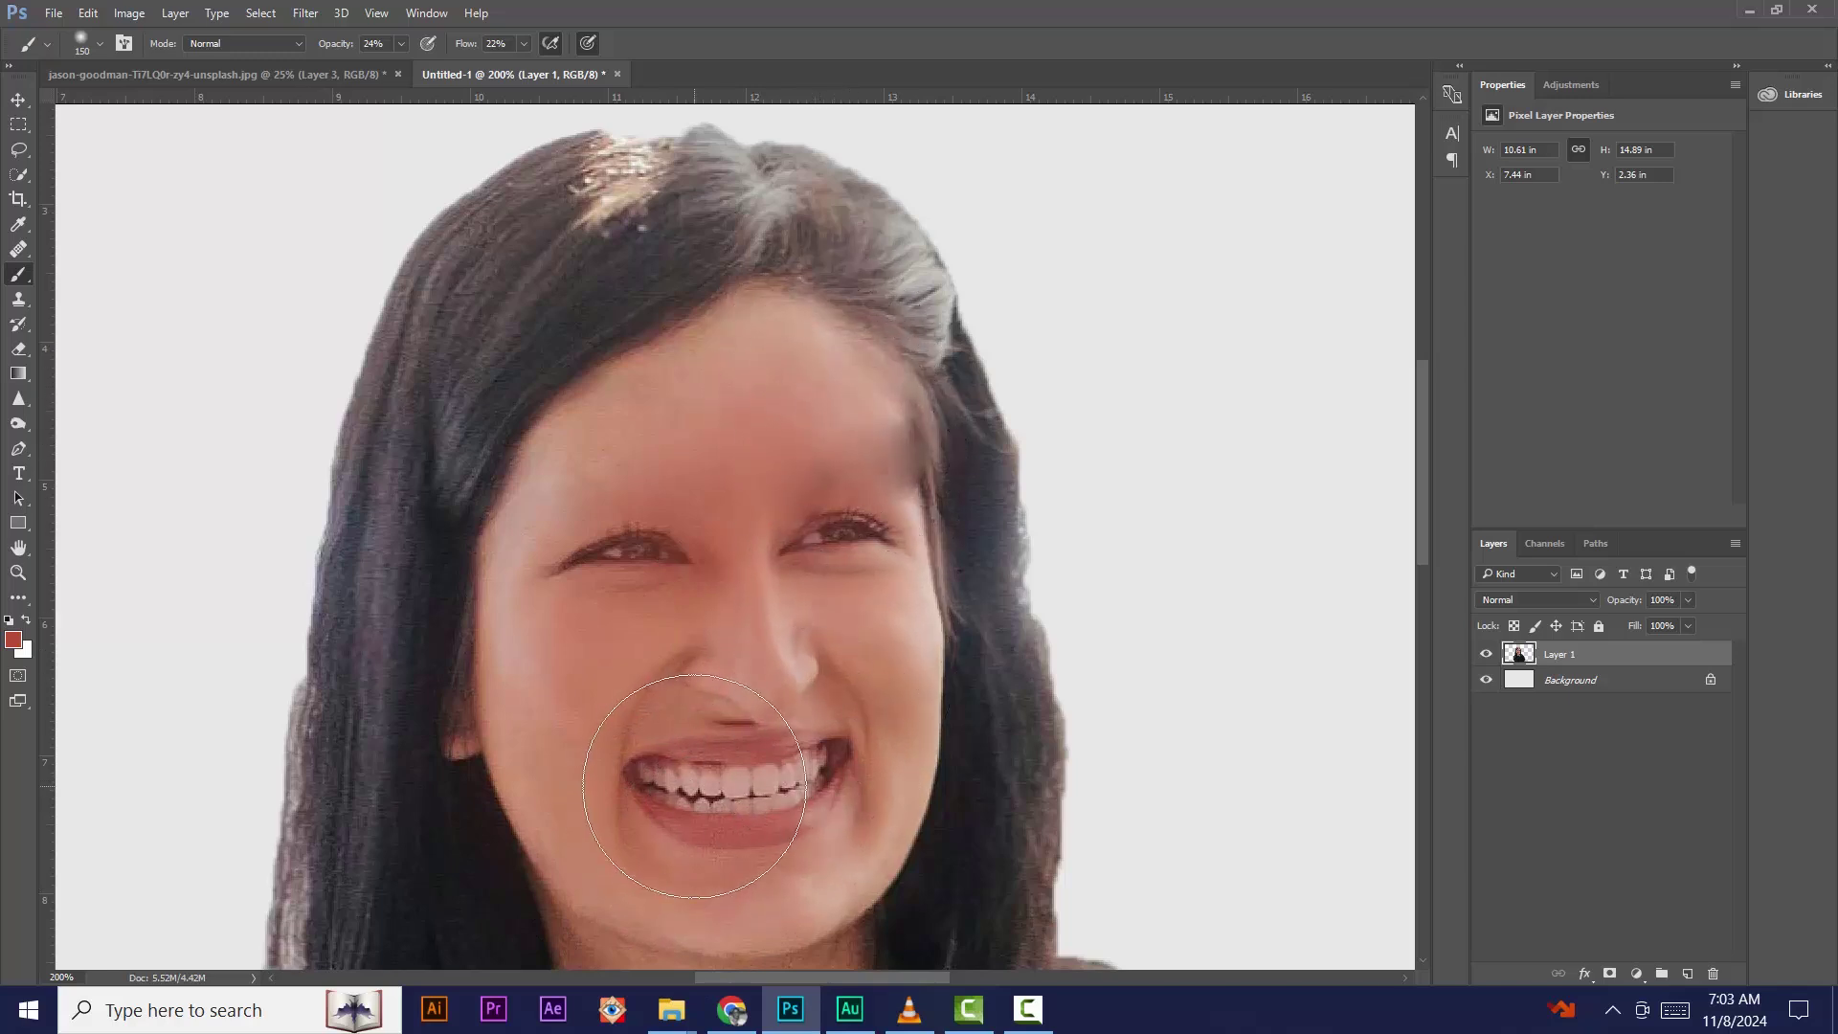
drag(641, 740, 656, 555)
mouse_move(718, 498)
mouse_down()
mouse_move(816, 413)
mouse_move(797, 437)
mouse_move(844, 650)
mouse_move(829, 754)
mouse_move(808, 781)
mouse_move(692, 775)
mouse_move(678, 677)
mouse_move(636, 664)
mouse_move(608, 679)
mouse_move(627, 777)
mouse_move(747, 817)
mouse_move(790, 542)
mouse_up()
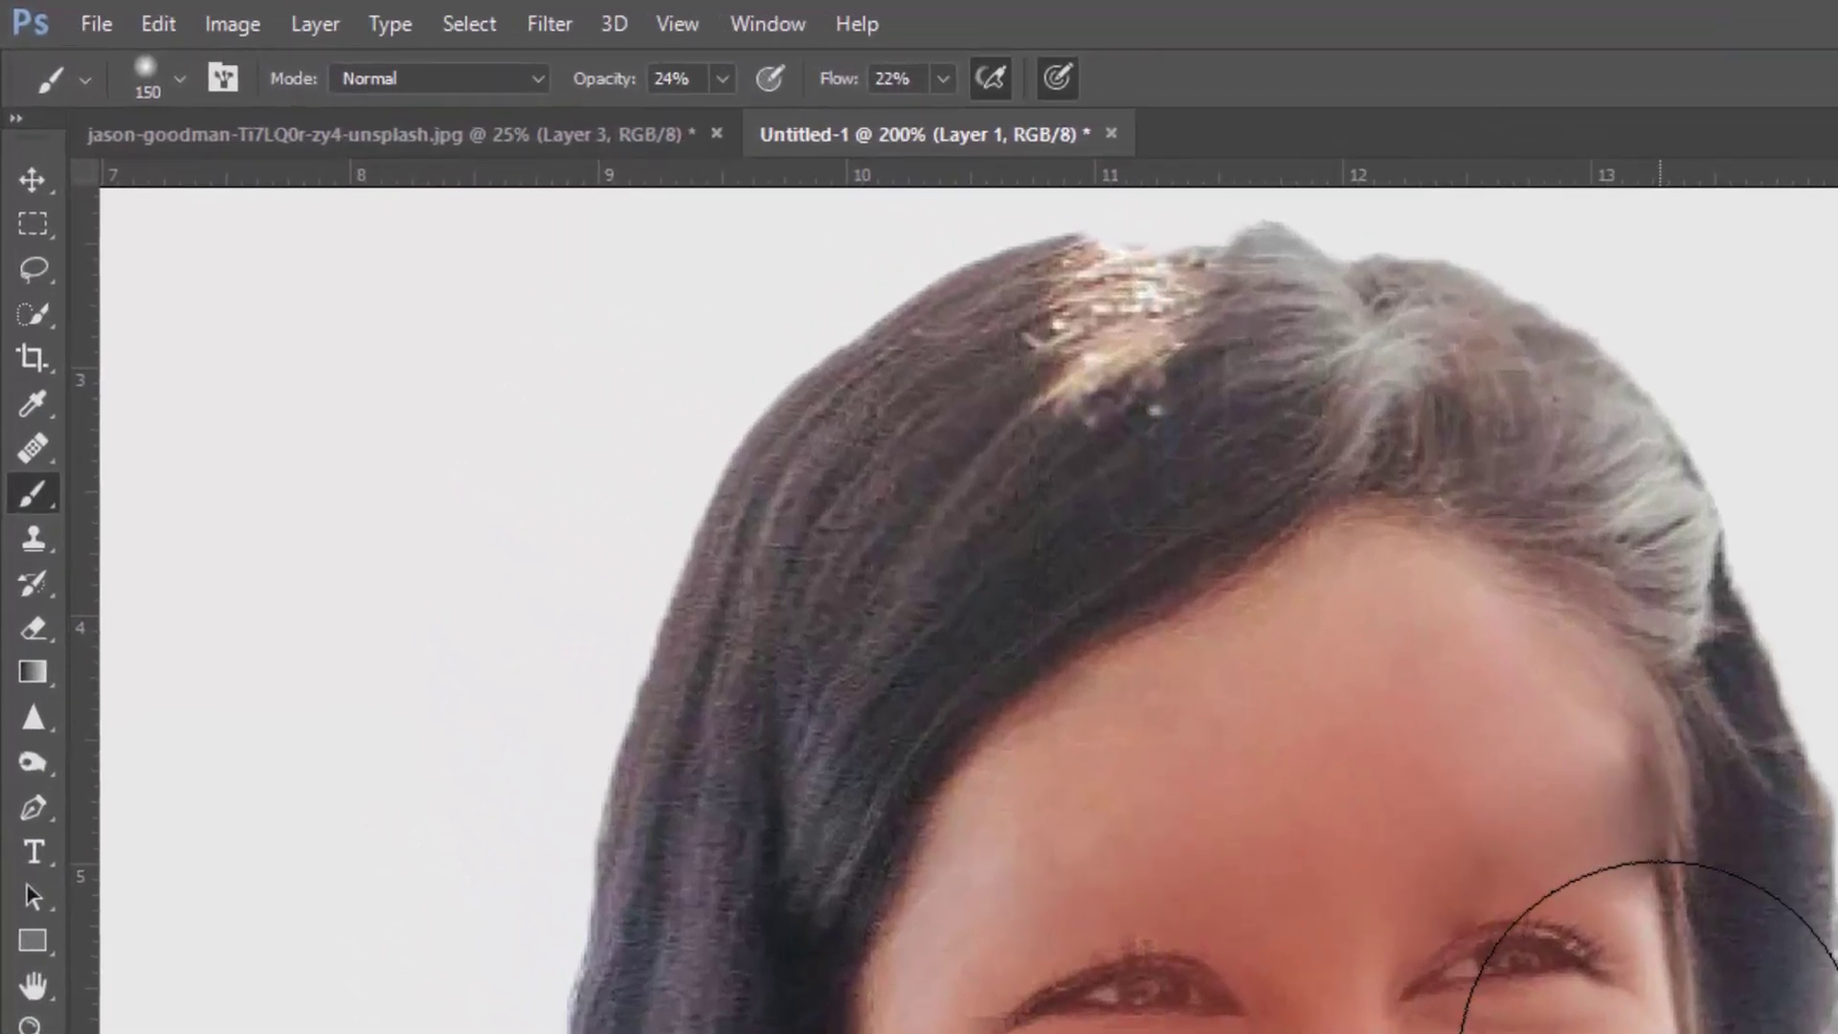
click(525, 79)
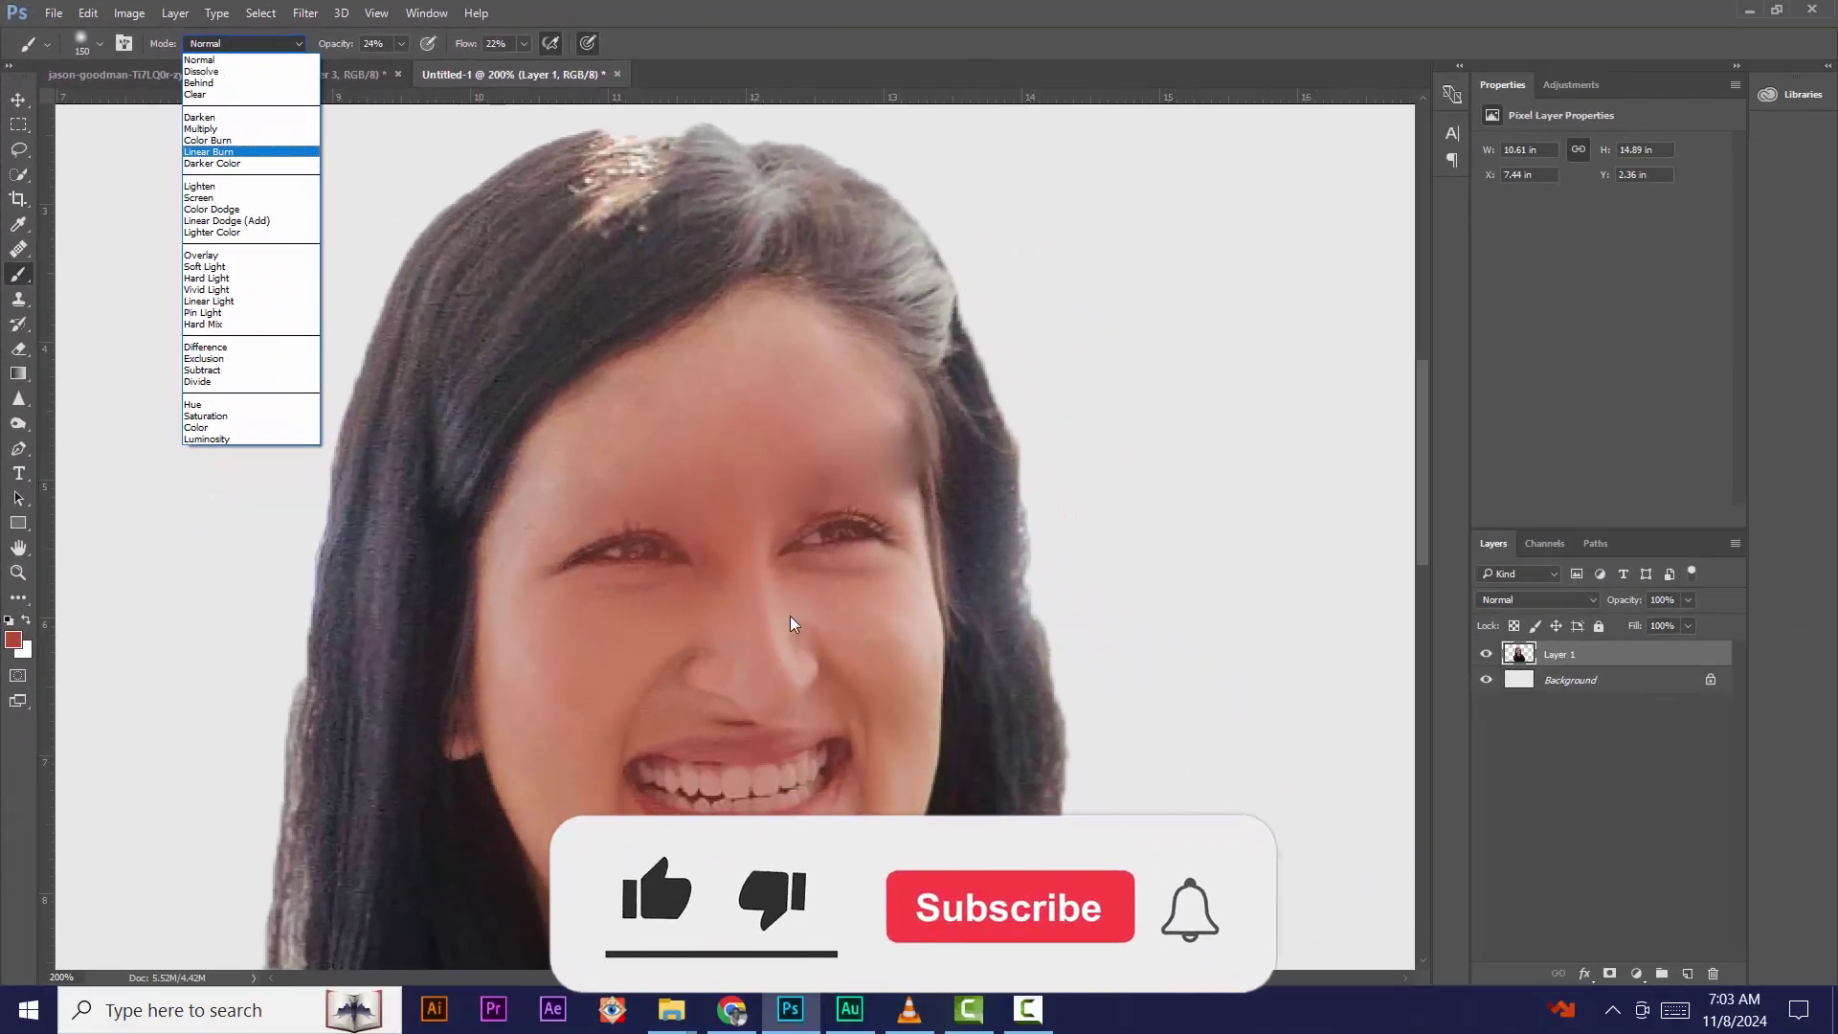
click(1018, 794)
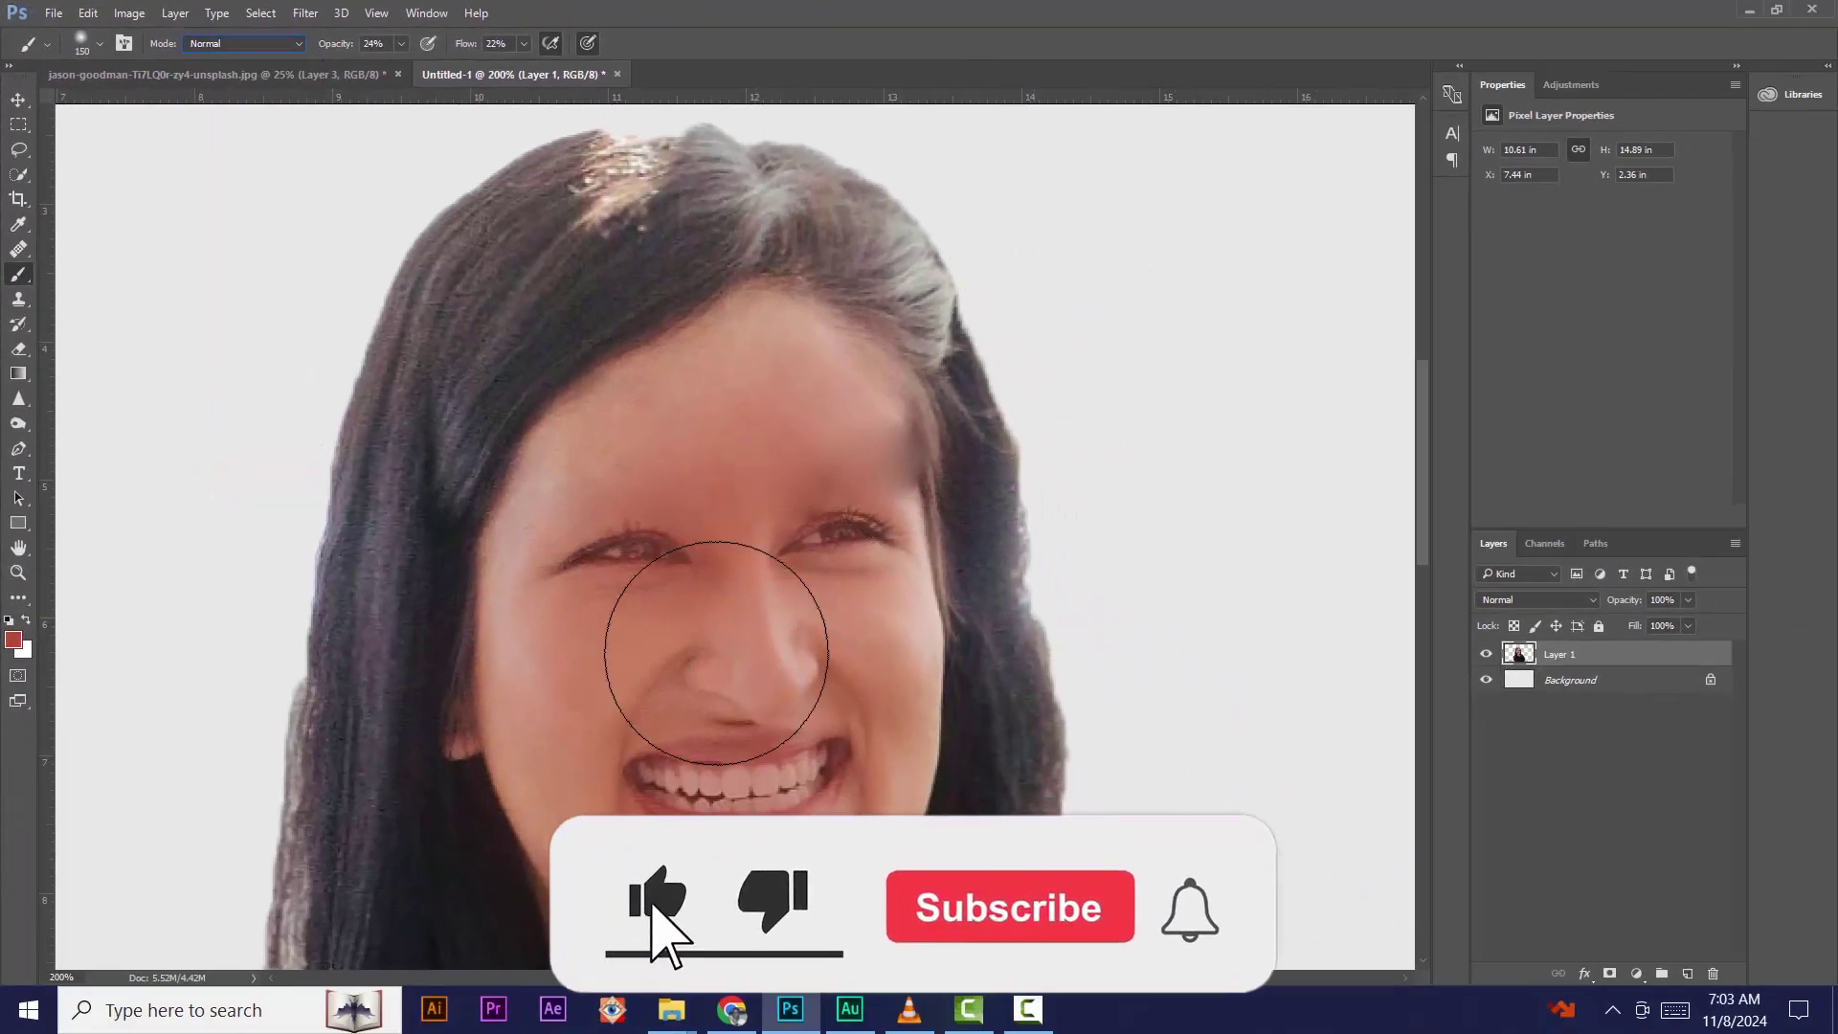